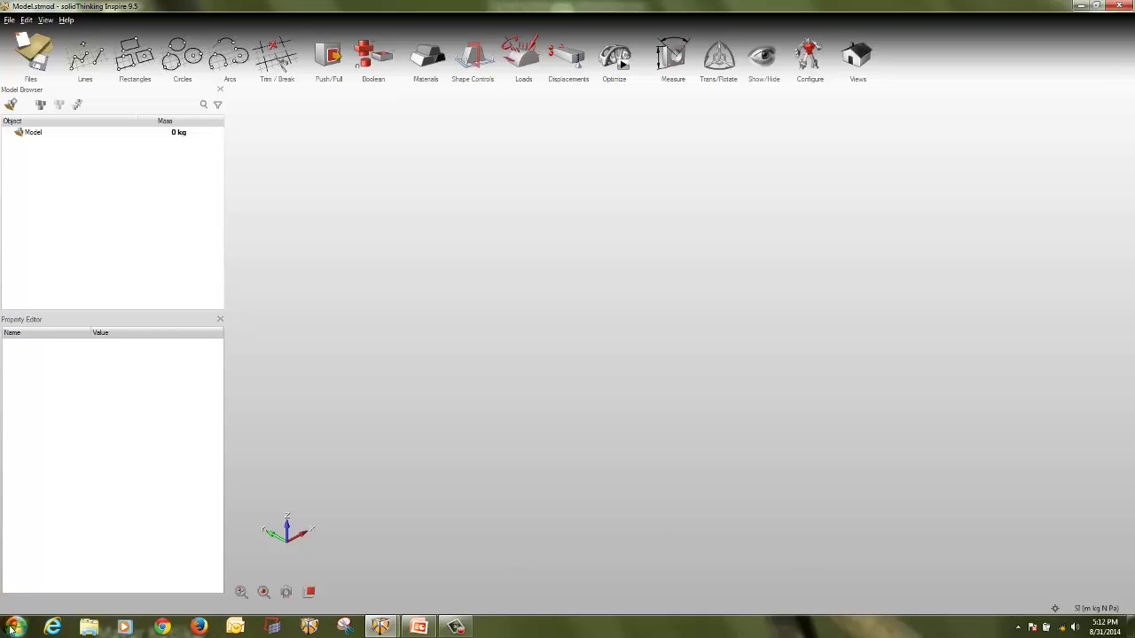
{"action": "left_click", "coordinate": [15, 626]}
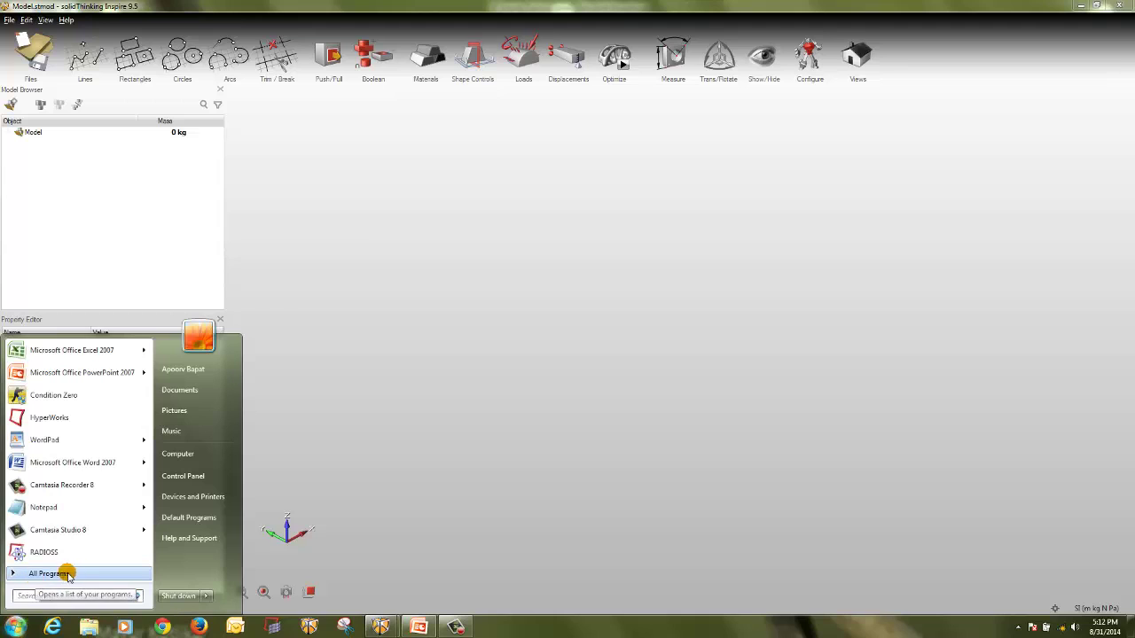
{"action": "left_click", "coordinate": [35, 578]}
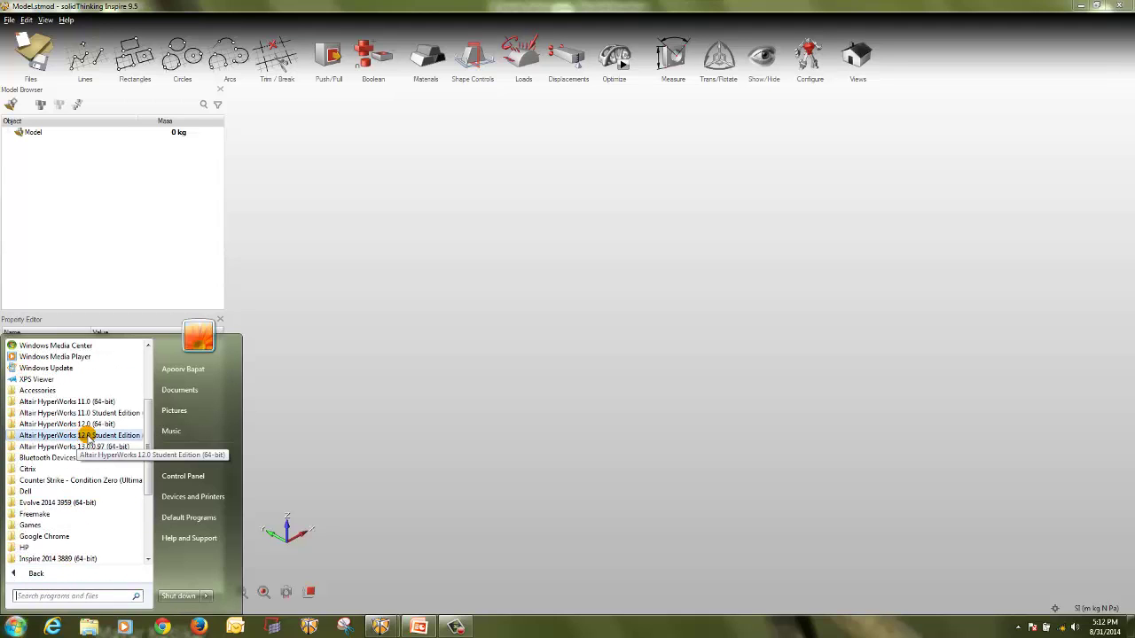
{"action": "left_click", "coordinate": [84, 435]}
{"action": "left_click", "coordinate": [82, 492]}
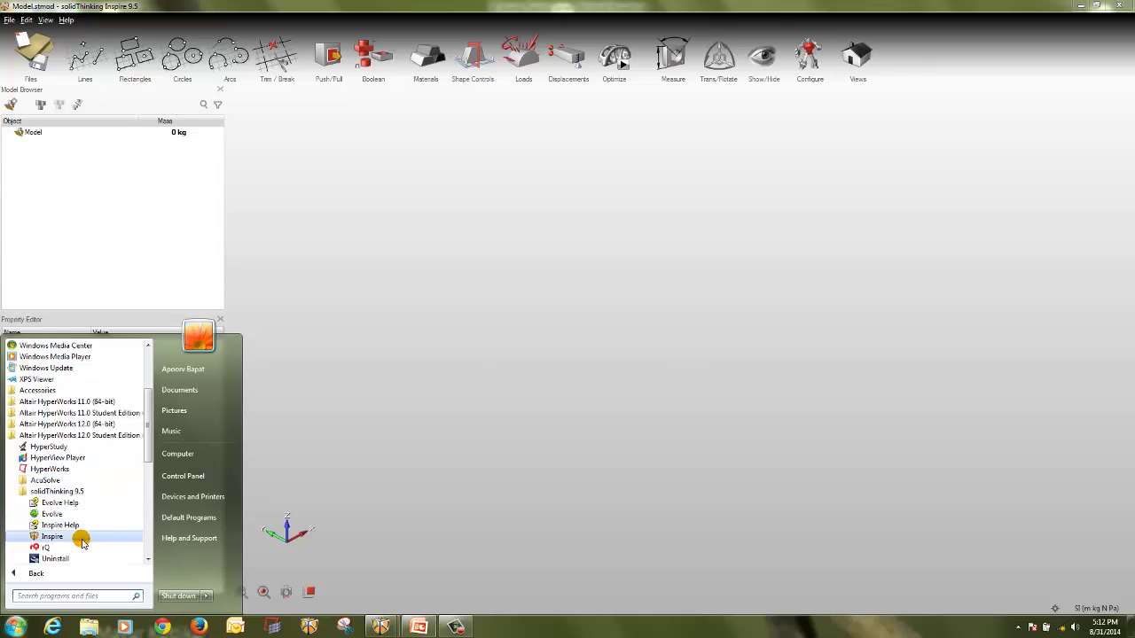
{"action": "left_click", "coordinate": [635, 168]}
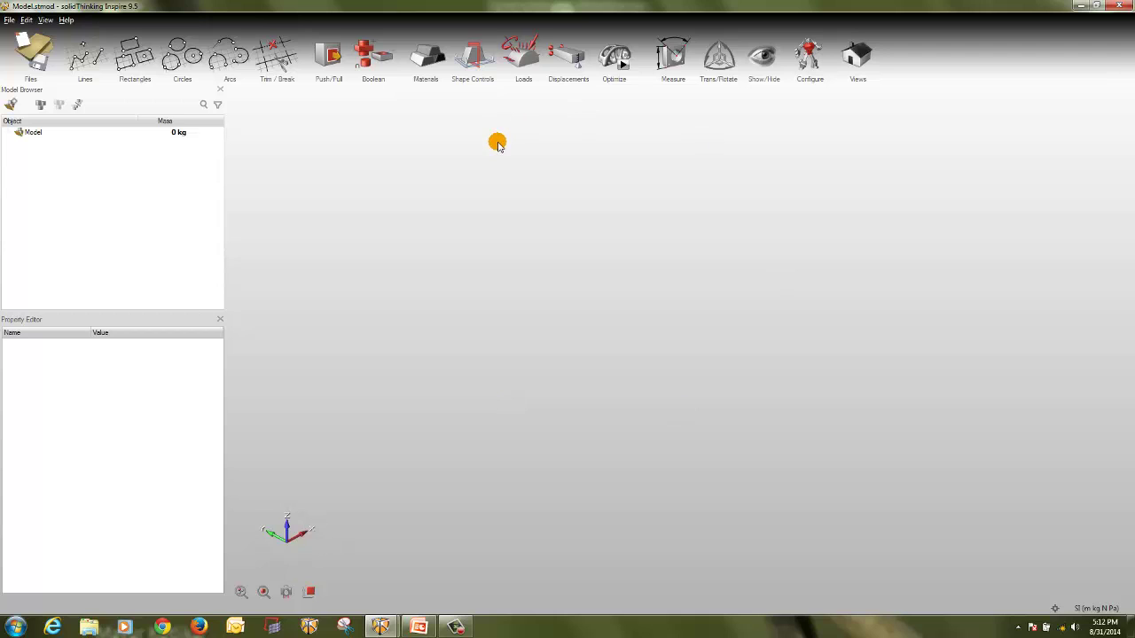
- Open the arm_straight.x_t brake pedal arm model from the Tutorials folder
{"action": "left_click", "coordinate": [36, 42]}
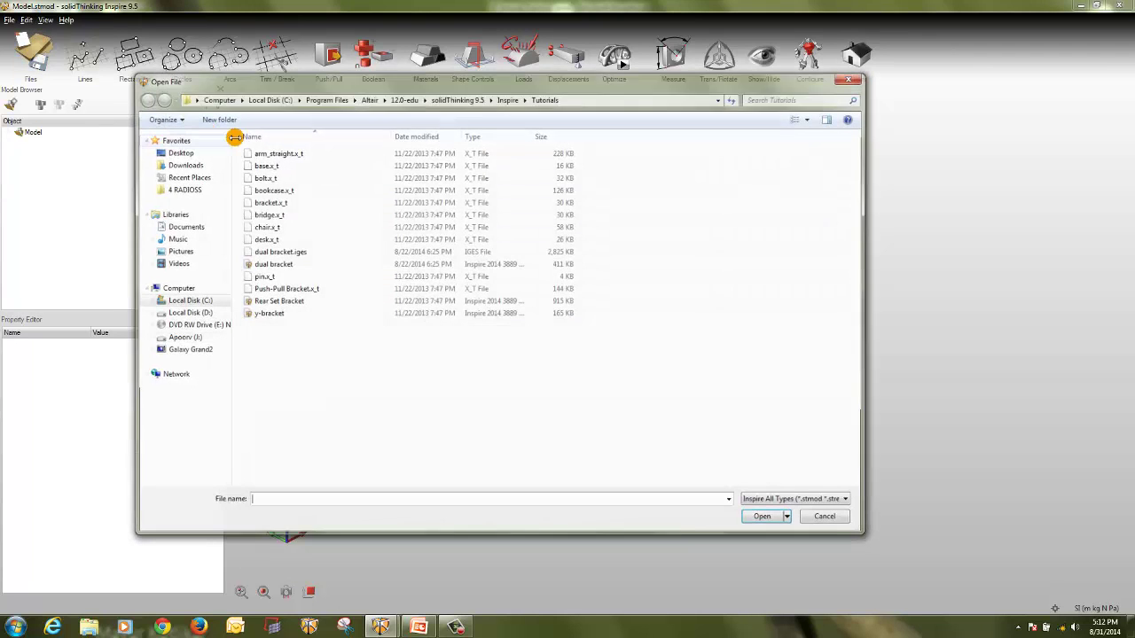
{"action": "double_click", "coordinate": [300, 154]}
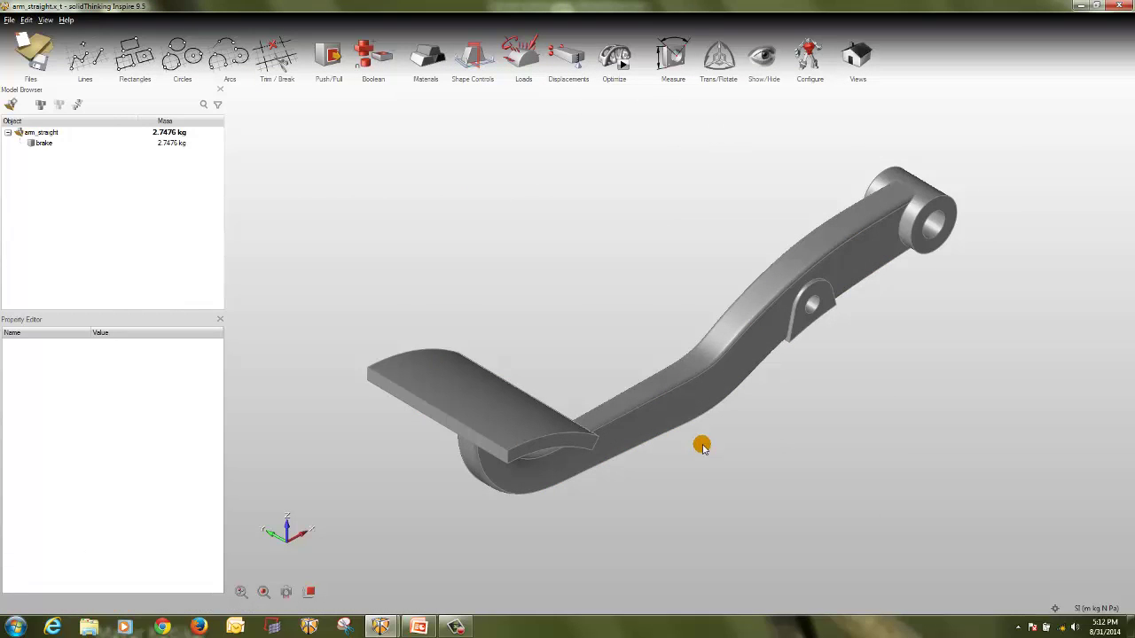
{"action": "mouse_move", "coordinate": [732, 469]}
{"action": "right_mouse_down"}
{"action": "mouse_move", "coordinate": [683, 461]}
{"action": "mouse_move", "coordinate": [647, 400]}
{"action": "mouse_move", "coordinate": [642, 412]}
{"action": "right_mouse_up"}
- Select the brake part to confirm it is a single 2.7476 kg steel body, then view it side-on
{"action": "left_click", "coordinate": [642, 413]}
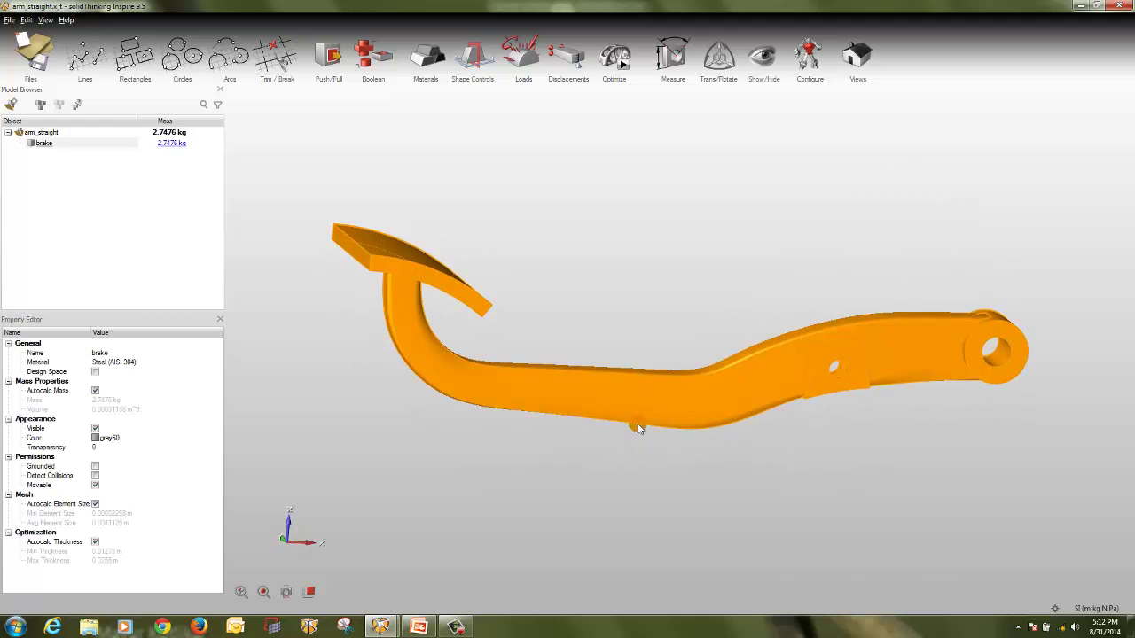
{"action": "left_click", "coordinate": [496, 446]}
{"action": "left_click", "coordinate": [451, 349]}
{"action": "left_click", "coordinate": [547, 466]}
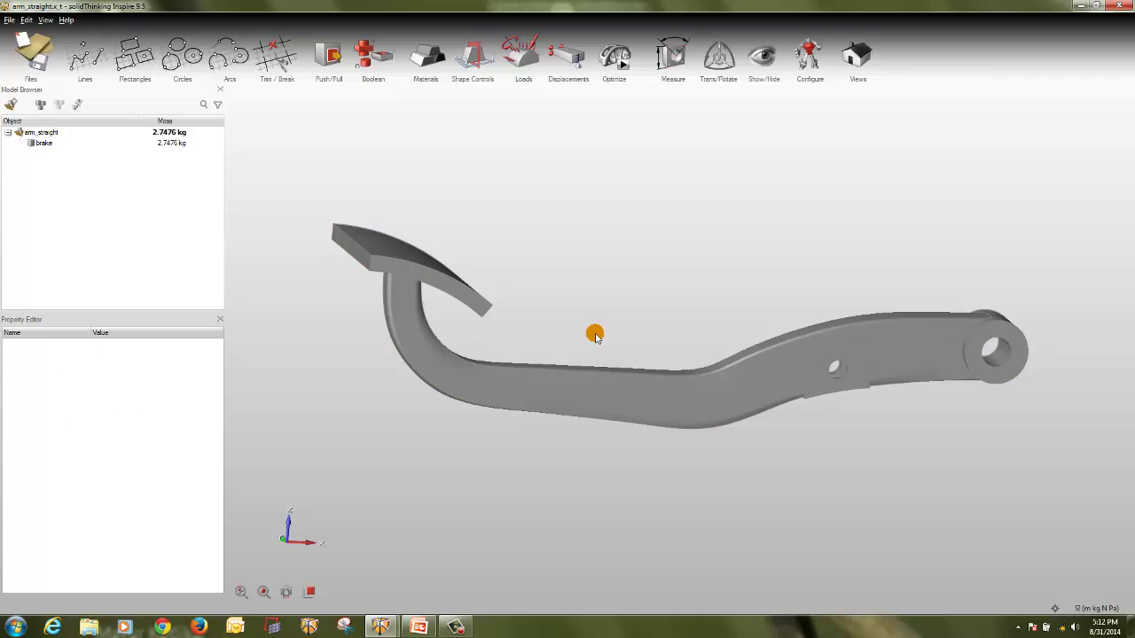
{"action": "left_click", "coordinate": [411, 283]}
{"action": "left_click", "coordinate": [724, 396]}
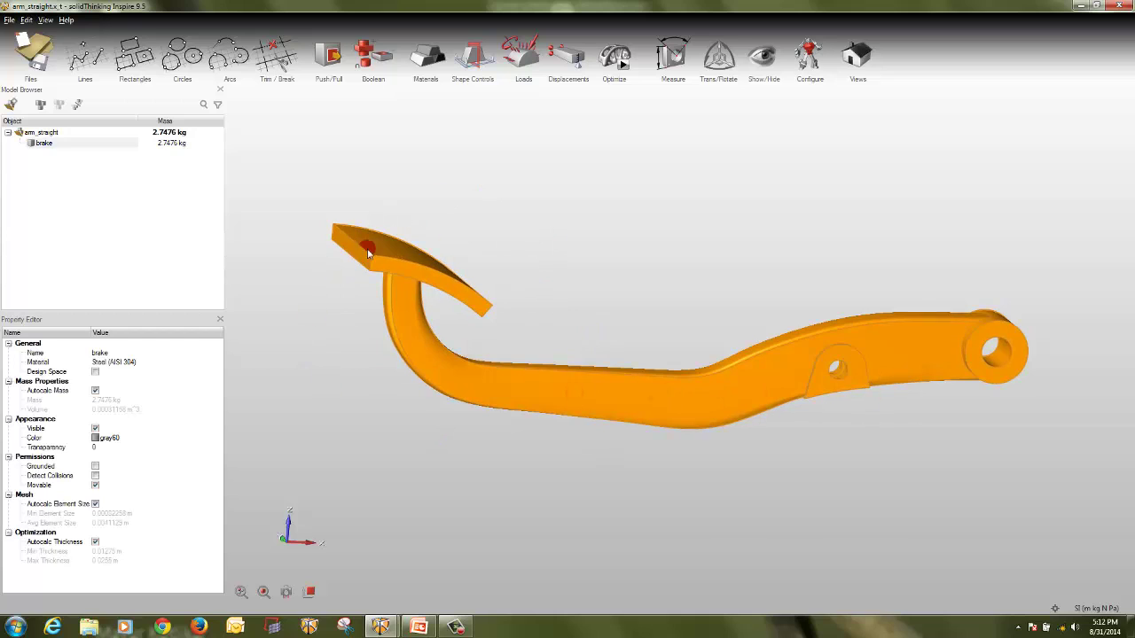
{"action": "left_click", "coordinate": [667, 497]}
{"action": "left_click", "coordinate": [553, 302]}
{"action": "right_click_drag", "start_coordinate": [553, 302], "coordinate": [577, 322]}
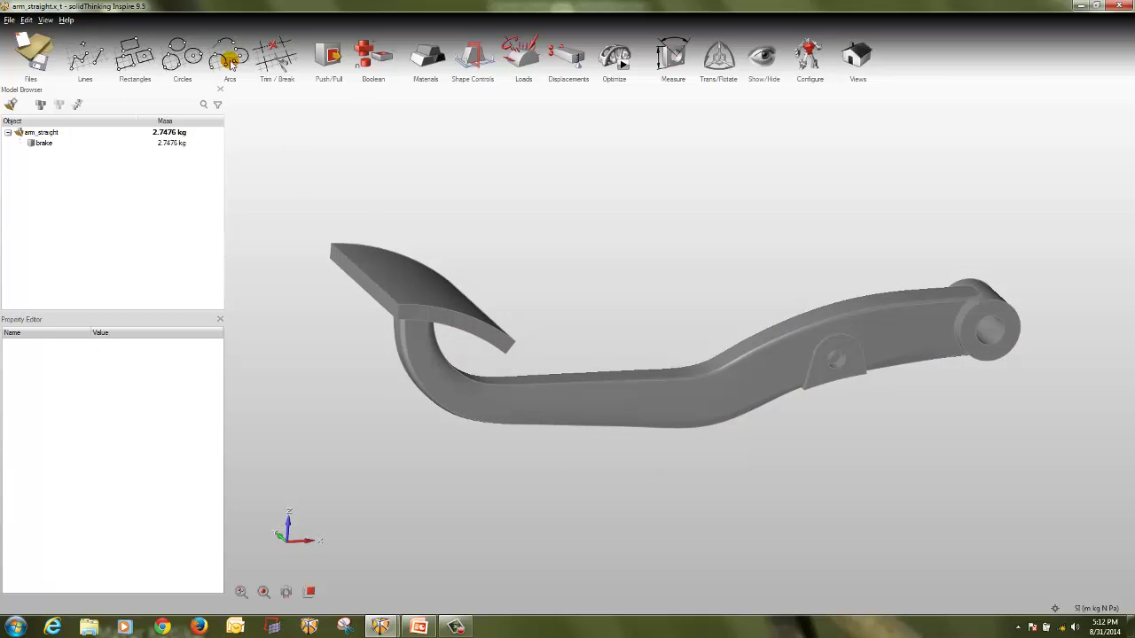
- Trim/Break the curved pedal strip into new Part 1 and create curves from all its reference lines
{"action": "left_click", "coordinate": [275, 66]}
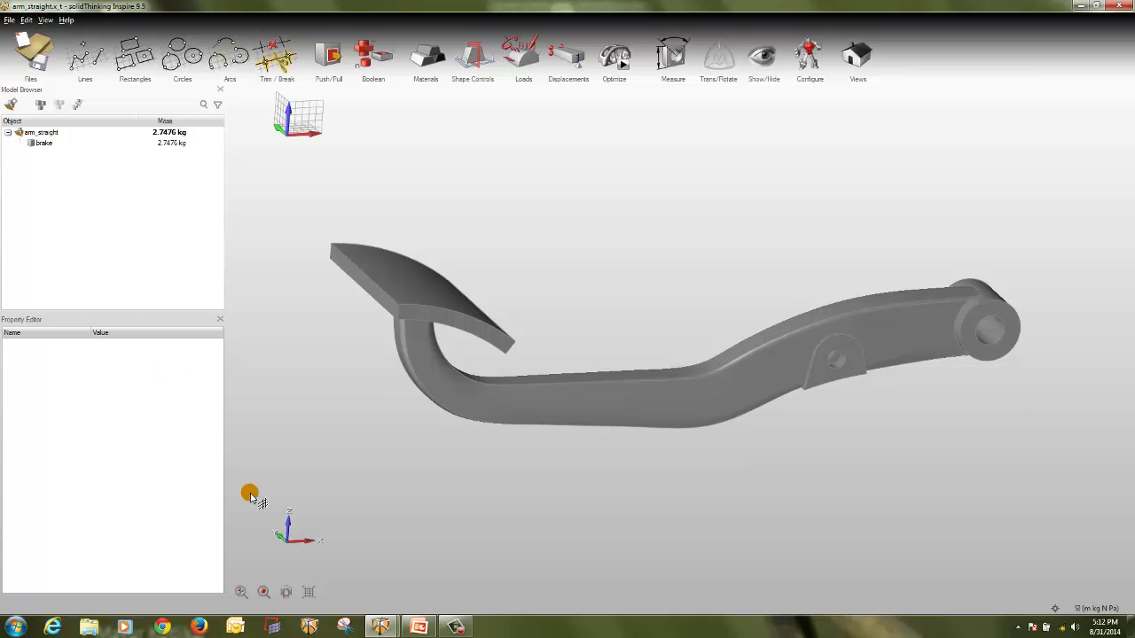
{"action": "left_click", "coordinate": [451, 322]}
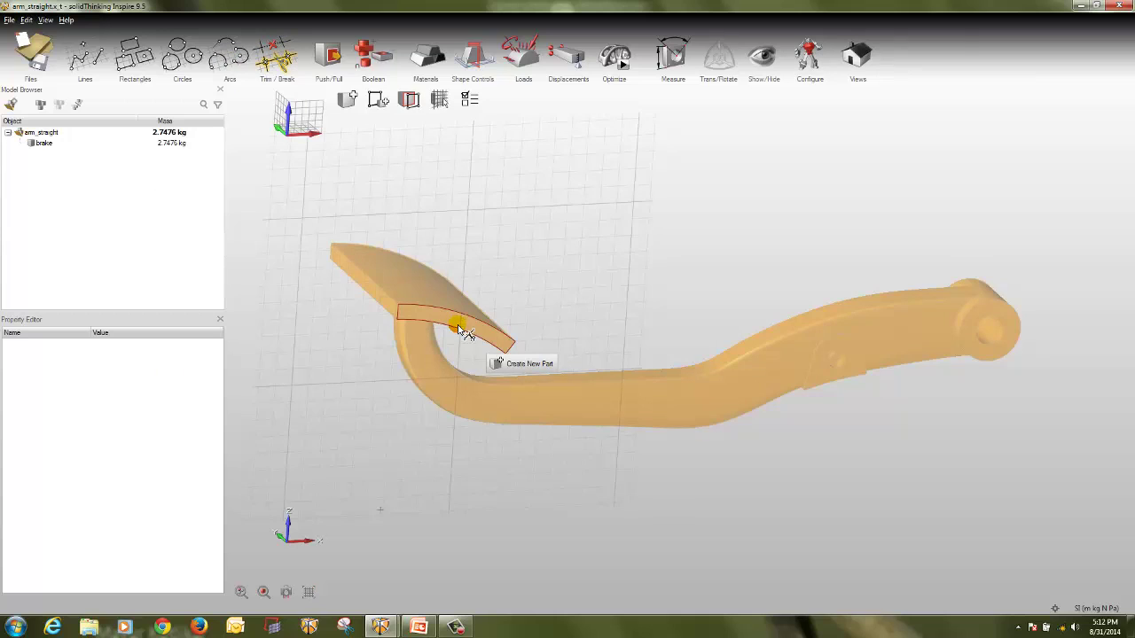
{"action": "left_click", "coordinate": [525, 365]}
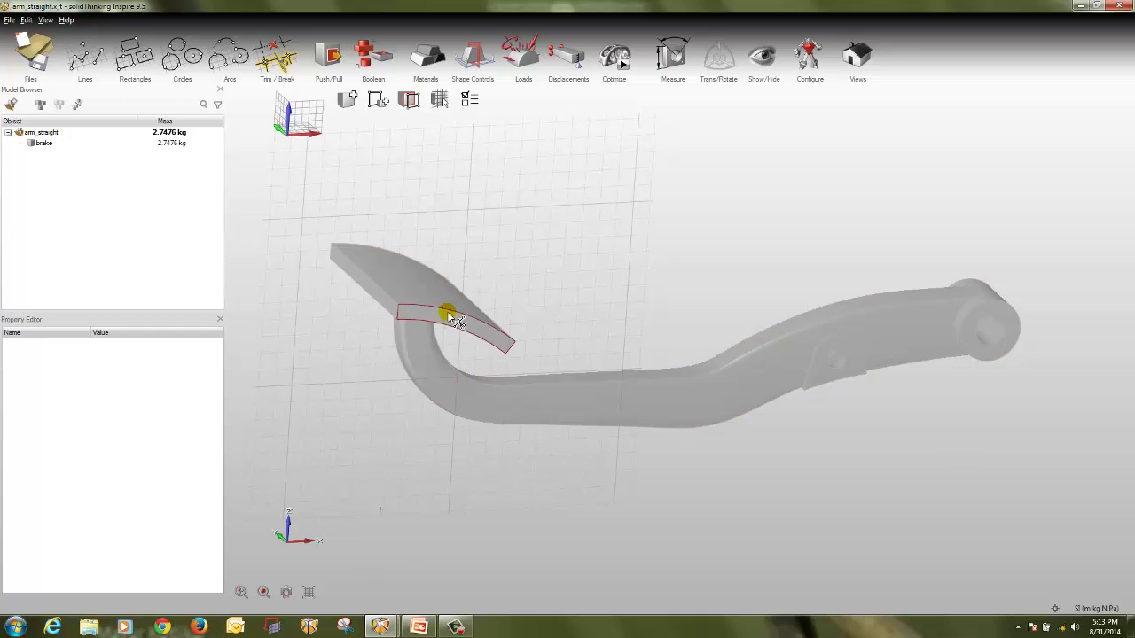
{"action": "left_click", "coordinate": [452, 318]}
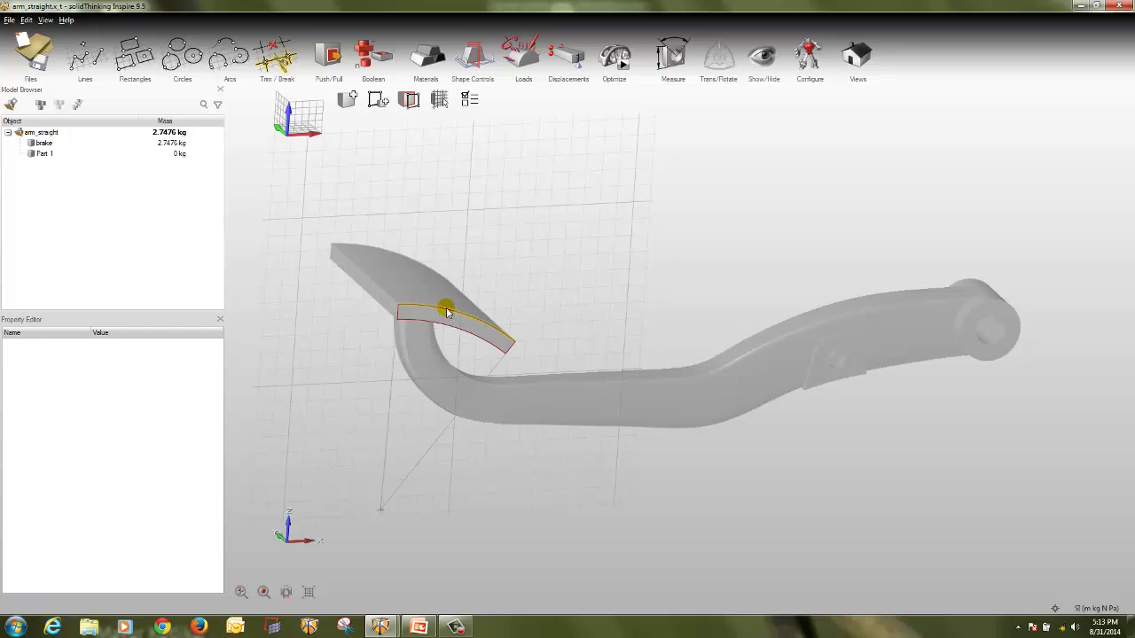
{"action": "right_click", "coordinate": [446, 310]}
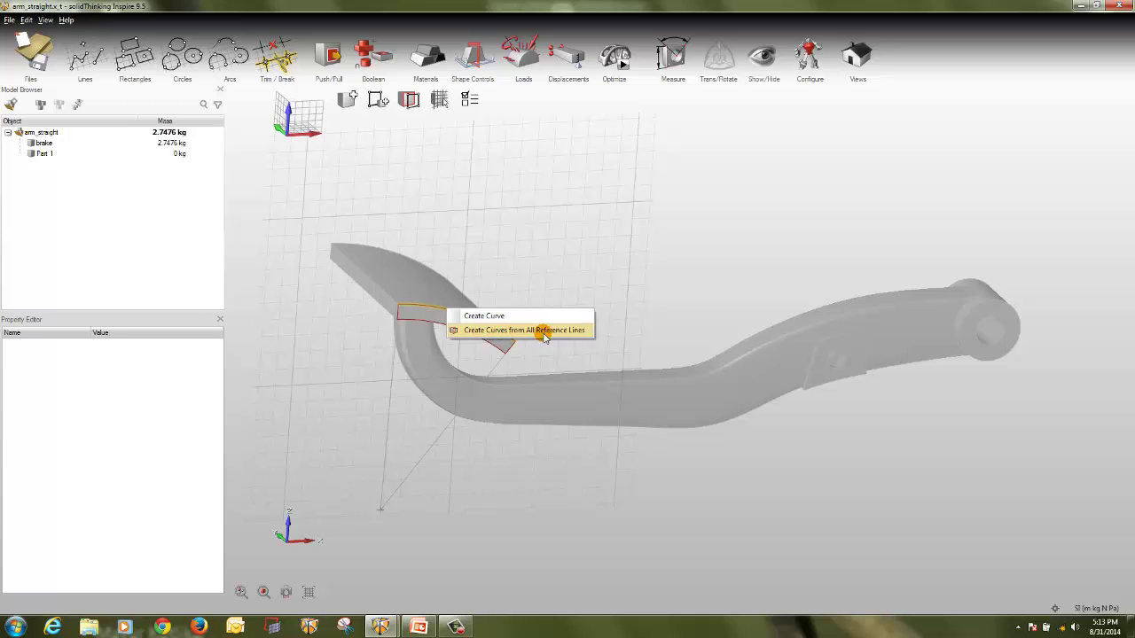
{"action": "left_click", "coordinate": [572, 330]}
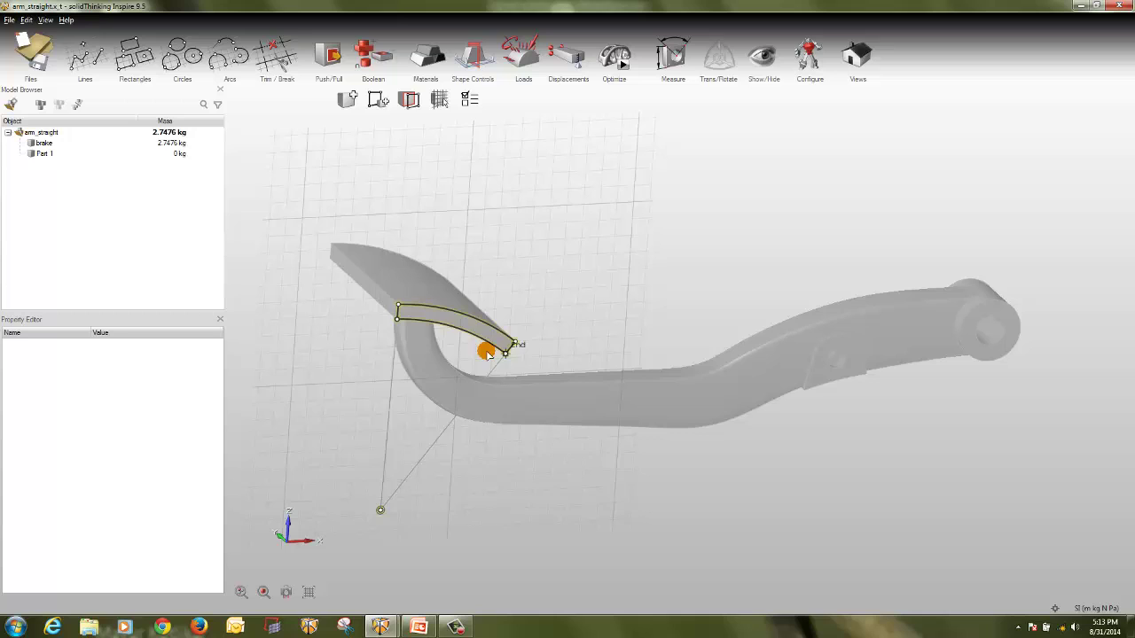
{"action": "left_click", "coordinate": [634, 292]}
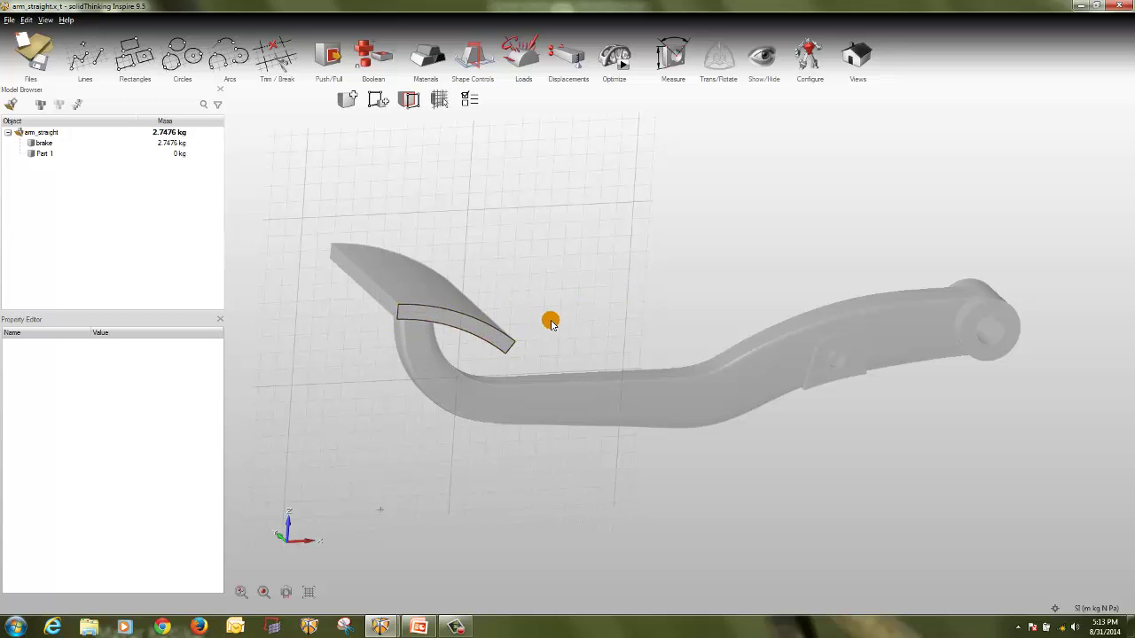
{"action": "key", "text": "p"}
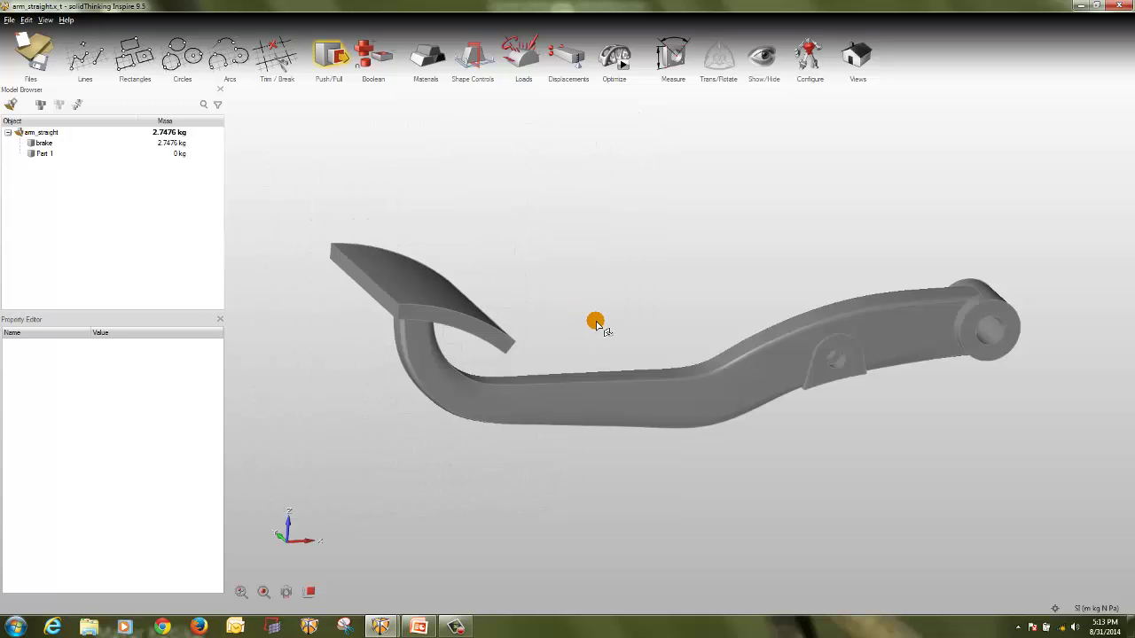
- With the brake part hidden, pull Part 1's strip out into a solid curved pedal pad
{"action": "right_click_drag", "start_coordinate": [580, 326], "coordinate": [608, 251]}
{"action": "key", "text": "Escape"}
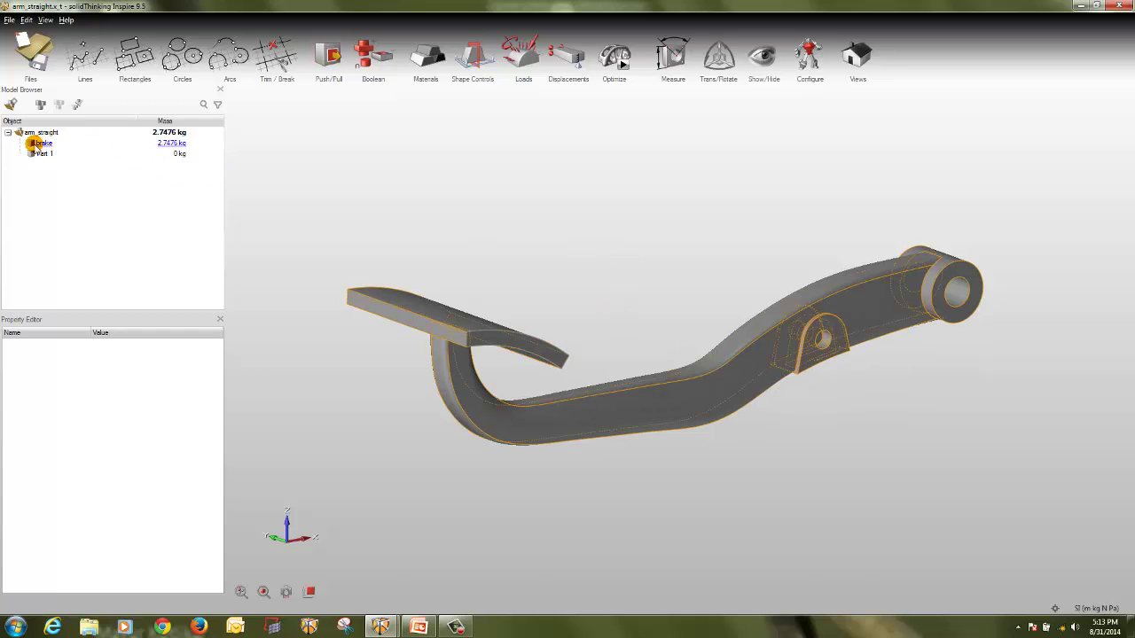
{"action": "left_click", "coordinate": [31, 144]}
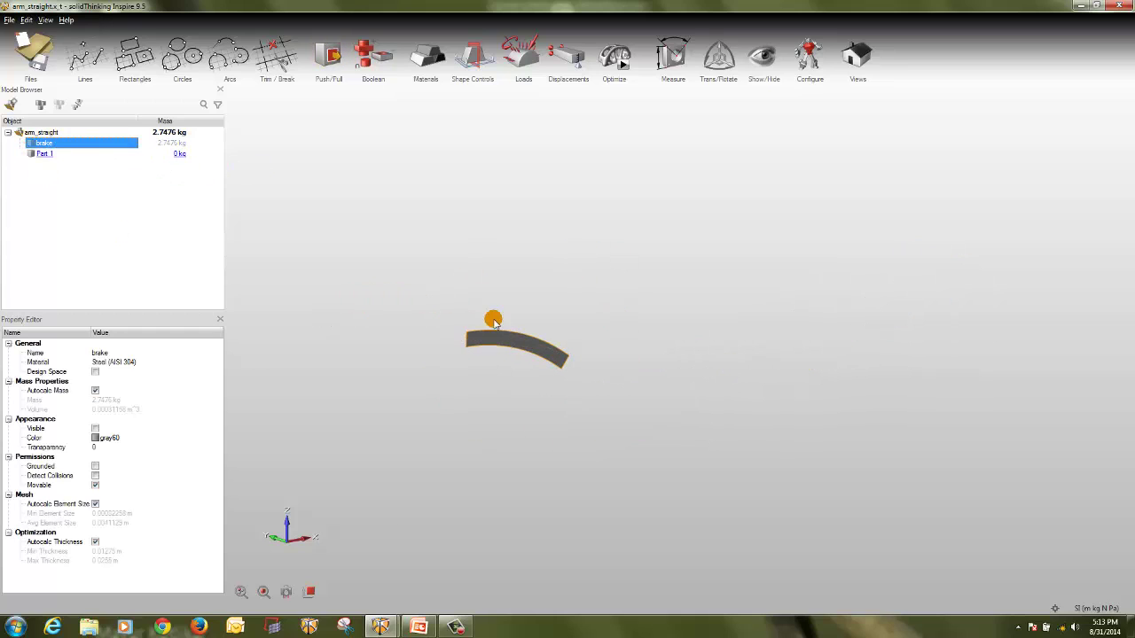
{"action": "left_click", "coordinate": [111, 255]}
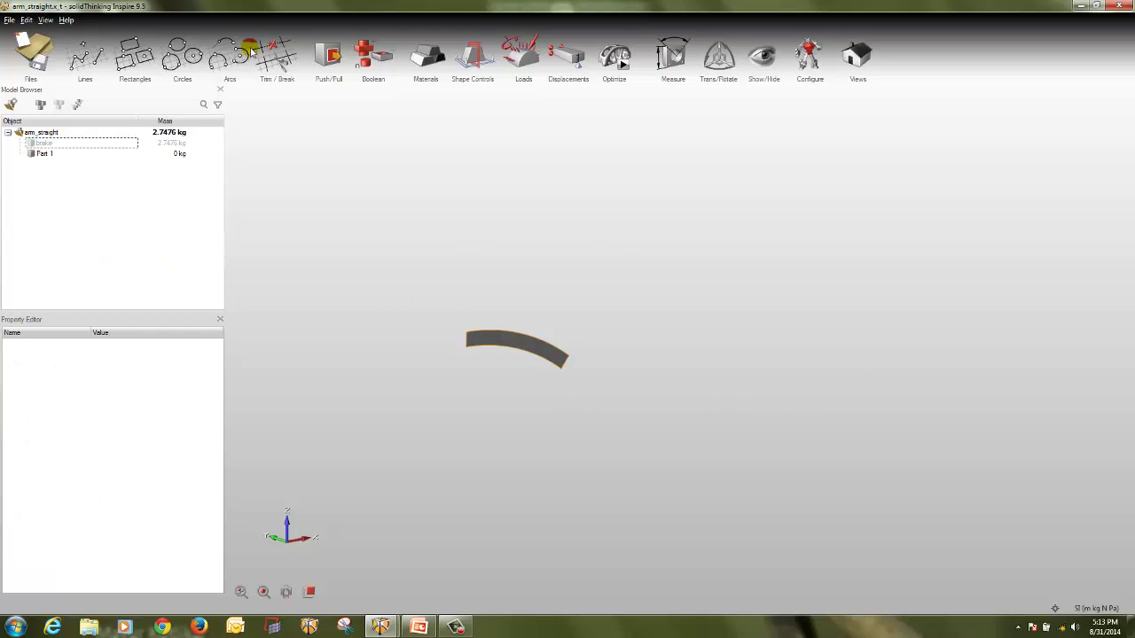
{"action": "left_click", "coordinate": [326, 58]}
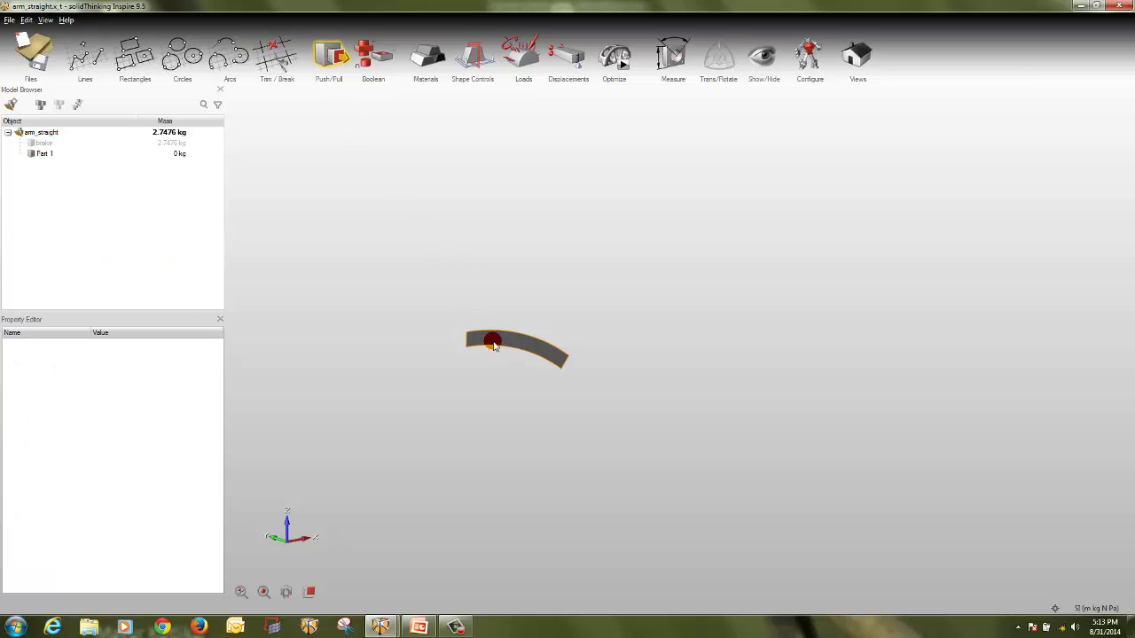
{"action": "left_click_drag", "start_coordinate": [494, 337], "coordinate": [284, 271]}
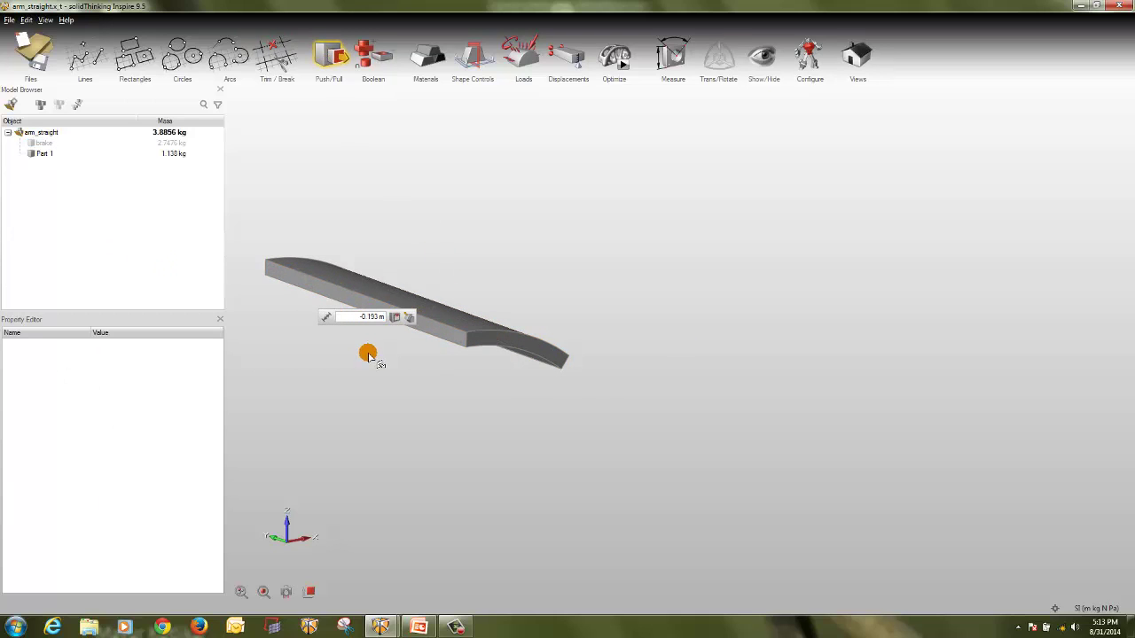
{"action": "left_click", "coordinate": [687, 316]}
{"action": "right_click_drag", "start_coordinate": [629, 331], "coordinate": [579, 339]}
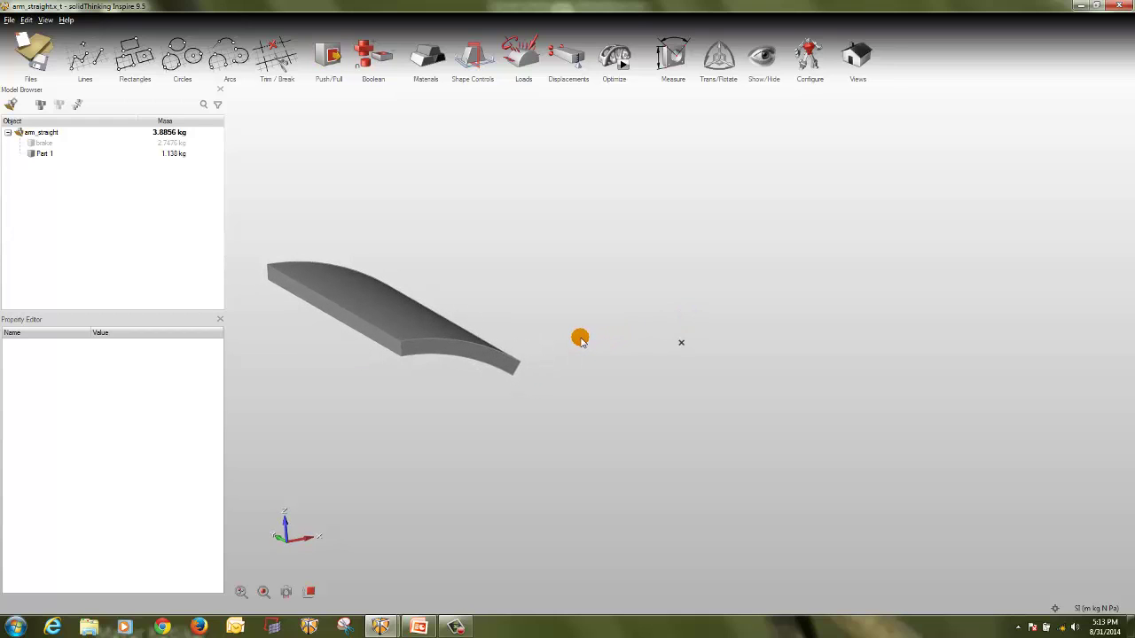
- Unhide the brake part and inspect Part 1 (1.138 kg) and the brake arm, totalling 3.8856 kg
{"action": "left_click", "coordinate": [33, 142]}
{"action": "left_click", "coordinate": [469, 481]}
{"action": "mouse_move", "coordinate": [621, 296]}
{"action": "right_mouse_down"}
{"action": "mouse_move", "coordinate": [644, 274]}
{"action": "mouse_move", "coordinate": [625, 348]}
{"action": "right_mouse_up"}
{"action": "left_click", "coordinate": [320, 258]}
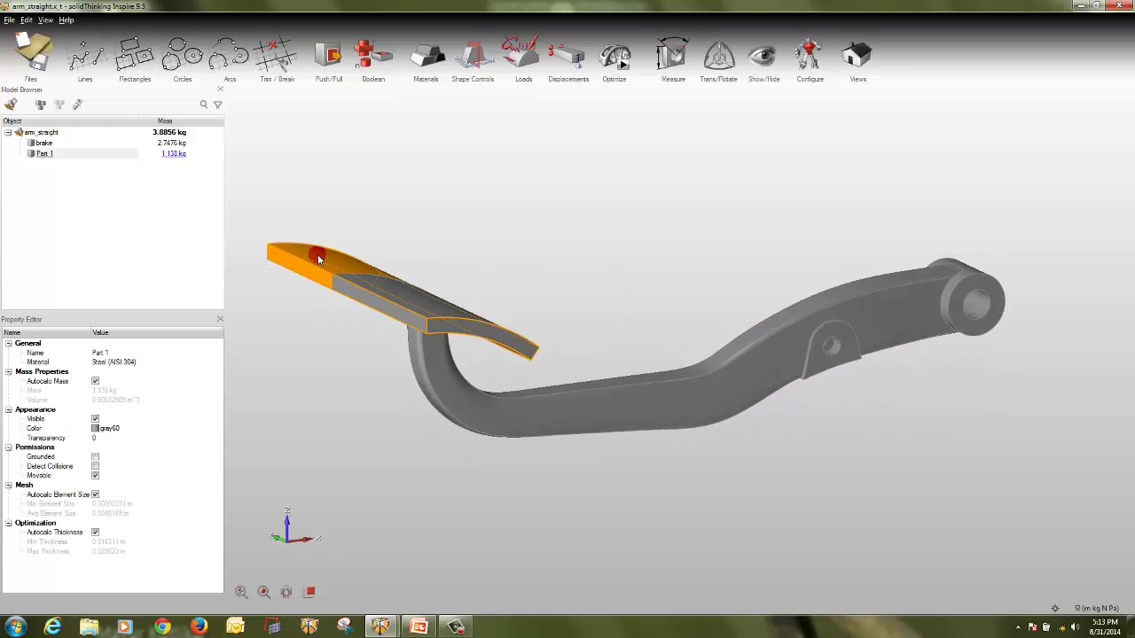
{"action": "left_click", "coordinate": [327, 345]}
{"action": "left_click", "coordinate": [432, 379]}
{"action": "left_click", "coordinate": [385, 393]}
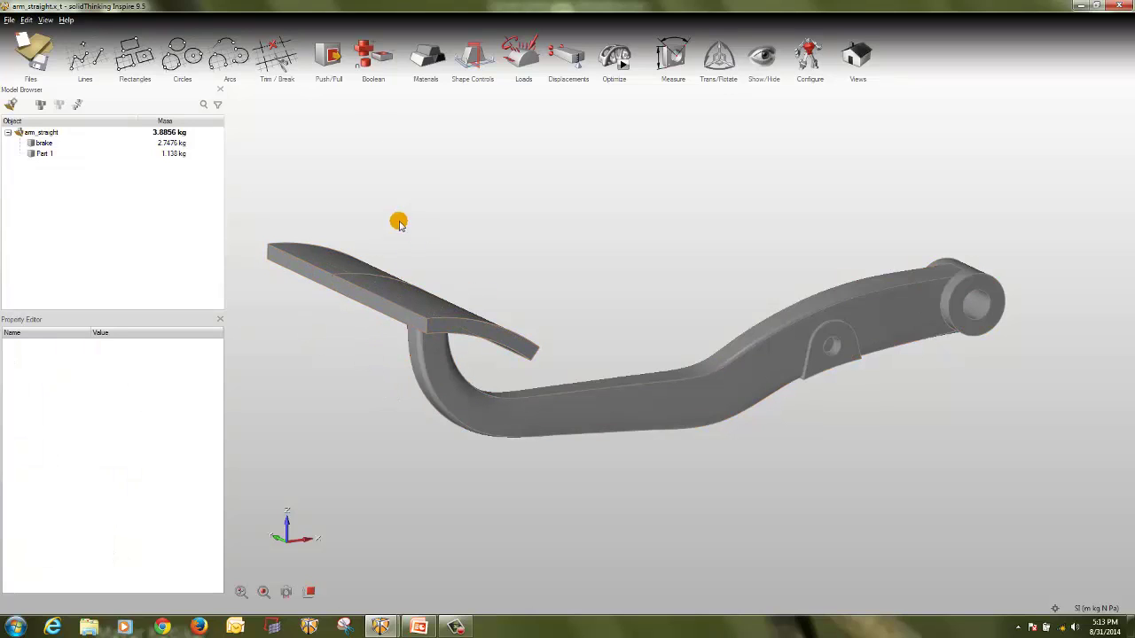
- Intersect the brake arm with Part 1 using Keep, splitting off a 0.67305 kg pedal piece
{"action": "left_click", "coordinate": [363, 69]}
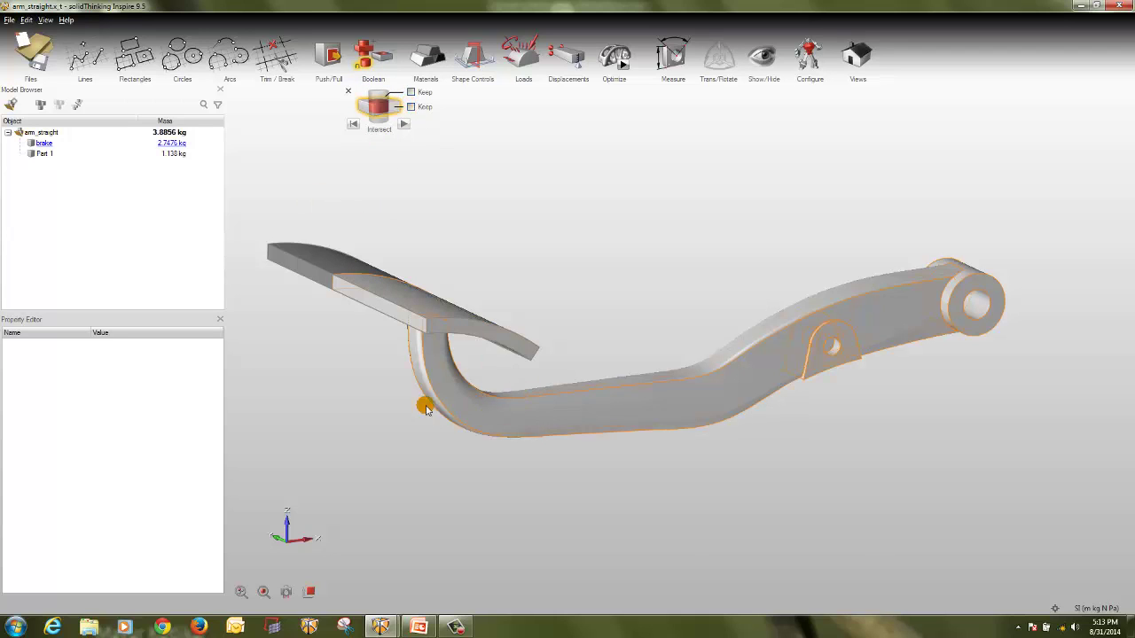
{"action": "left_click", "coordinate": [471, 409]}
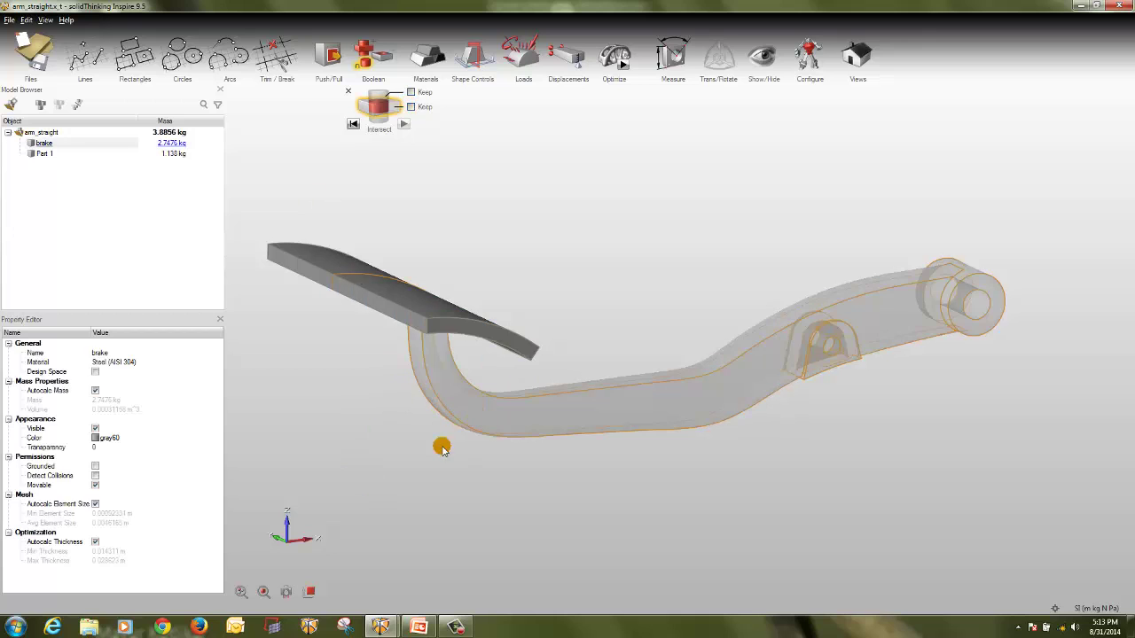
{"action": "left_click", "coordinate": [380, 99]}
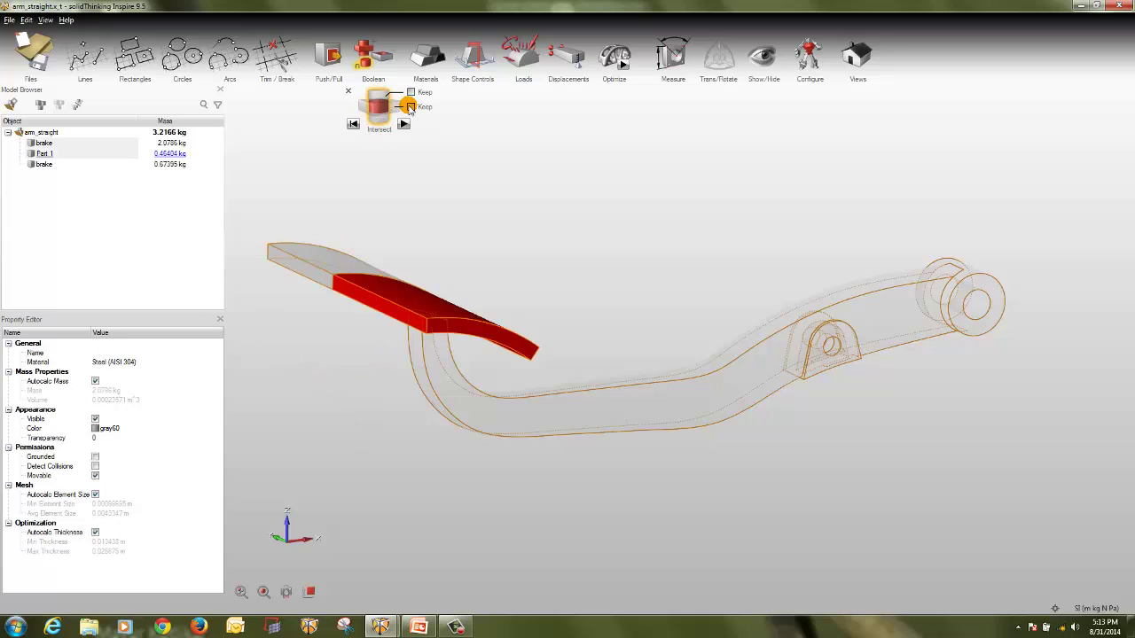
{"action": "left_click", "coordinate": [411, 106]}
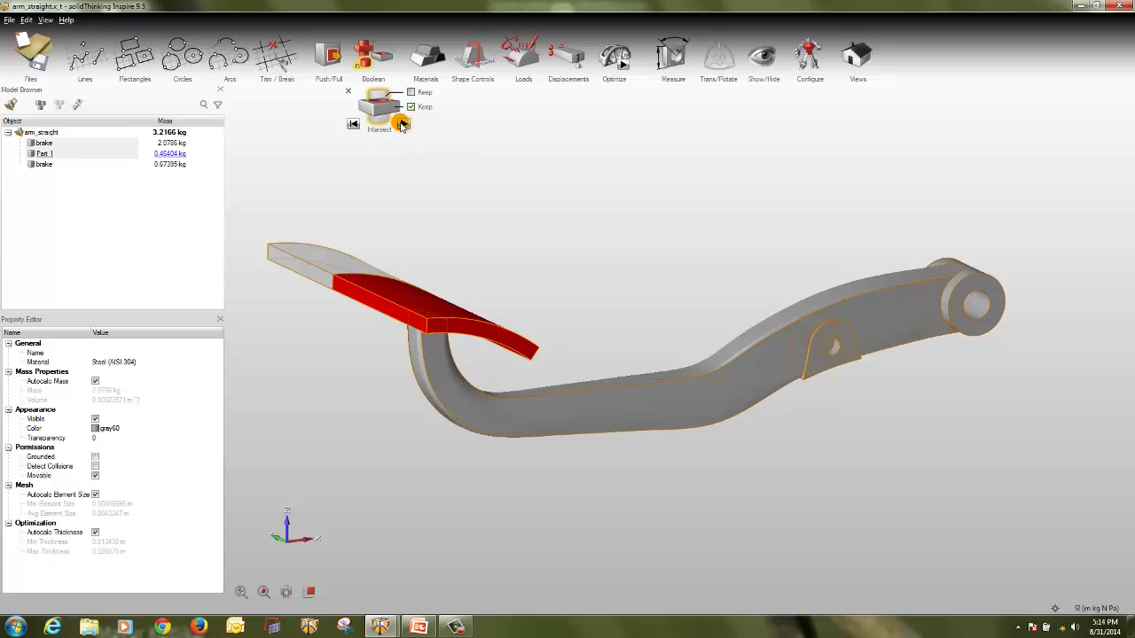
{"action": "left_click", "coordinate": [402, 125]}
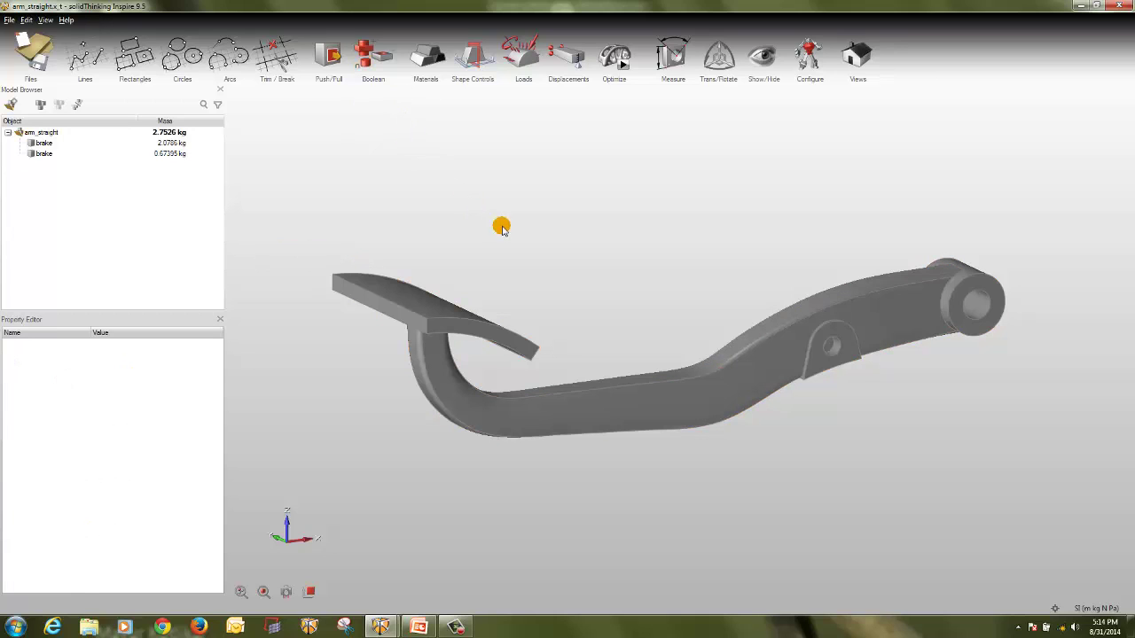
{"action": "right_click_drag", "start_coordinate": [631, 308], "coordinate": [600, 309]}
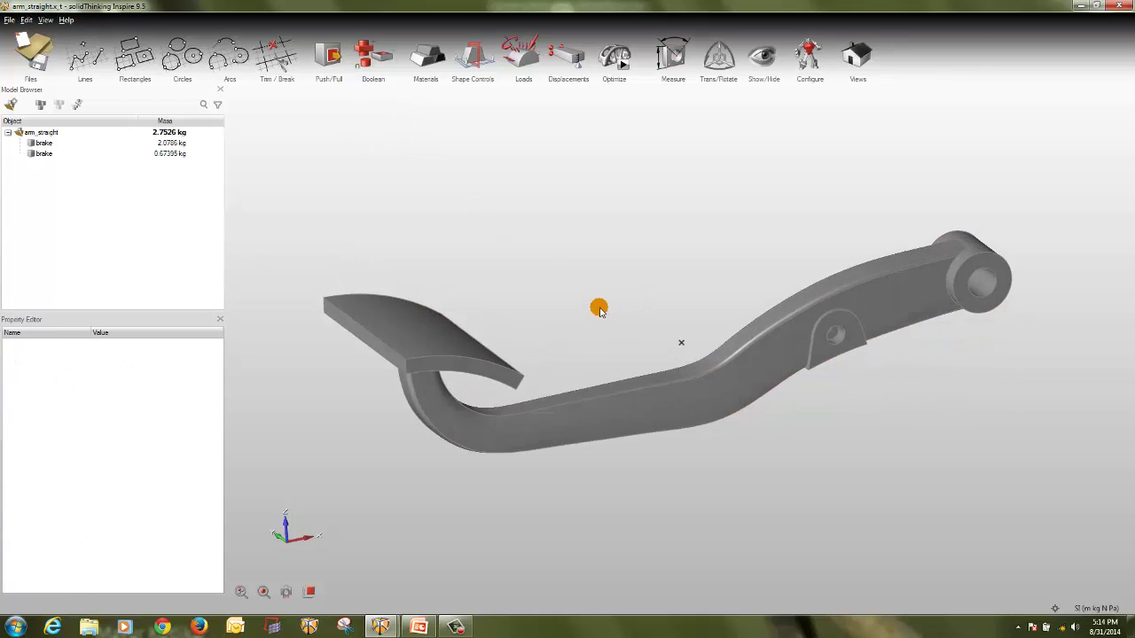
{"action": "left_click", "coordinate": [428, 329]}
- Rename the 0.67305 kg pedal piece to 'Peddel' in the Model Browser
{"action": "left_click", "coordinate": [446, 430]}
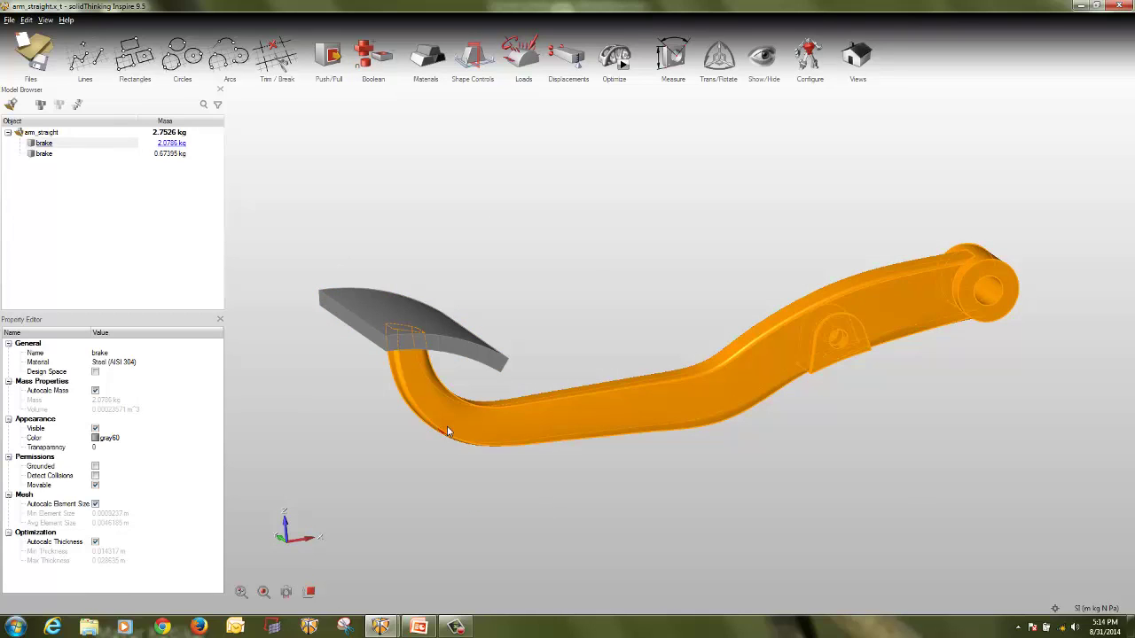
{"action": "left_click", "coordinate": [386, 314]}
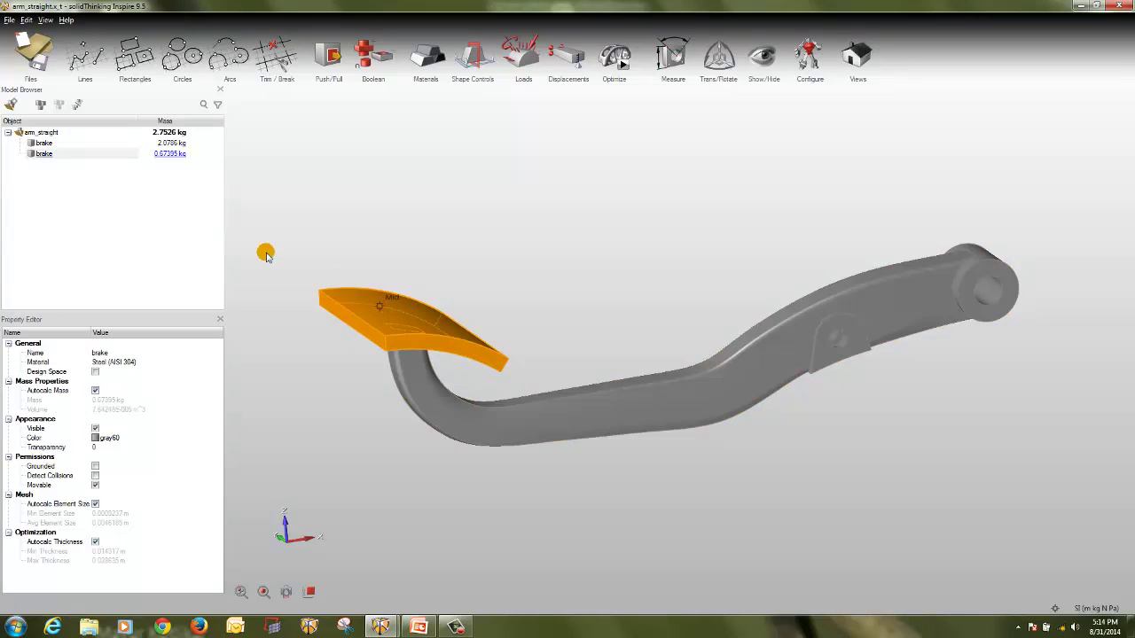
{"action": "right_click", "coordinate": [43, 154]}
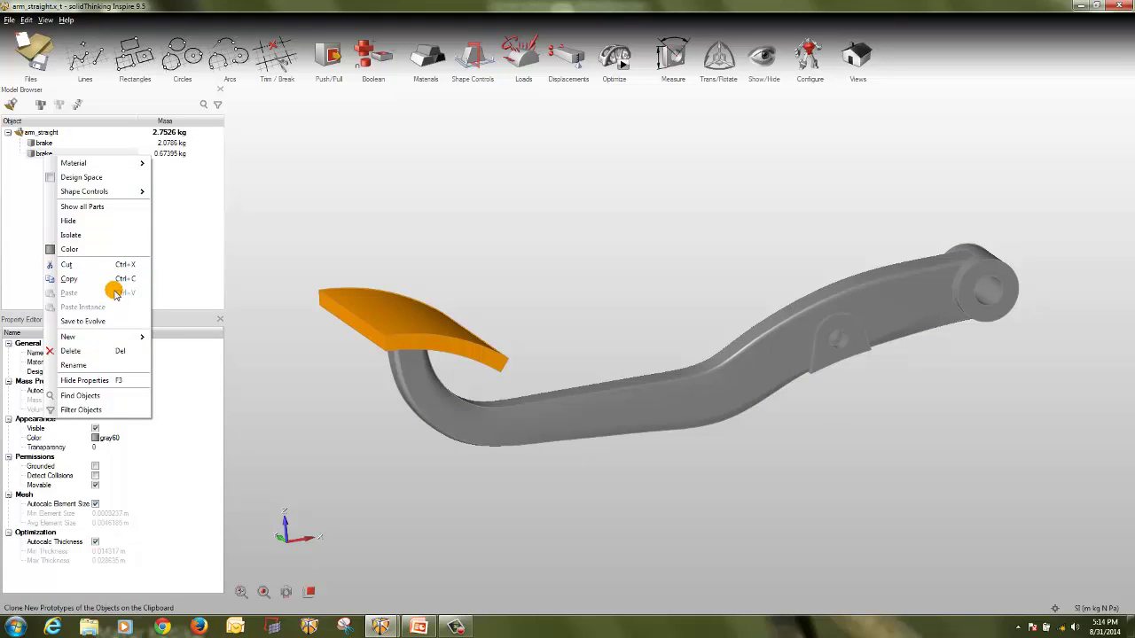
{"action": "left_click", "coordinate": [117, 364]}
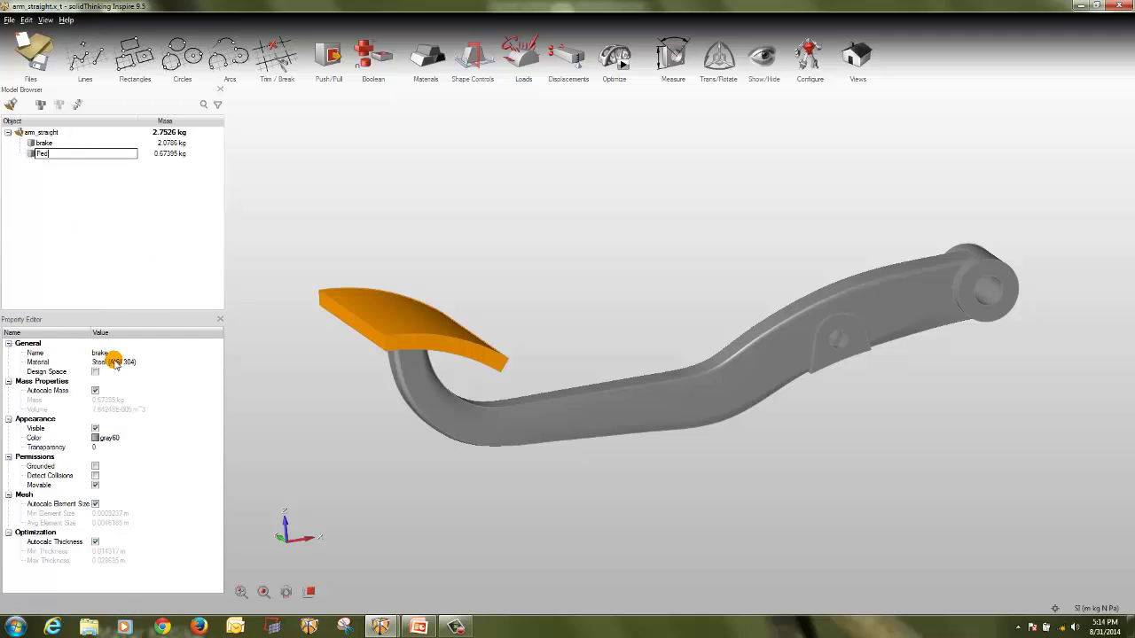
{"action": "key", "text": "Return"}
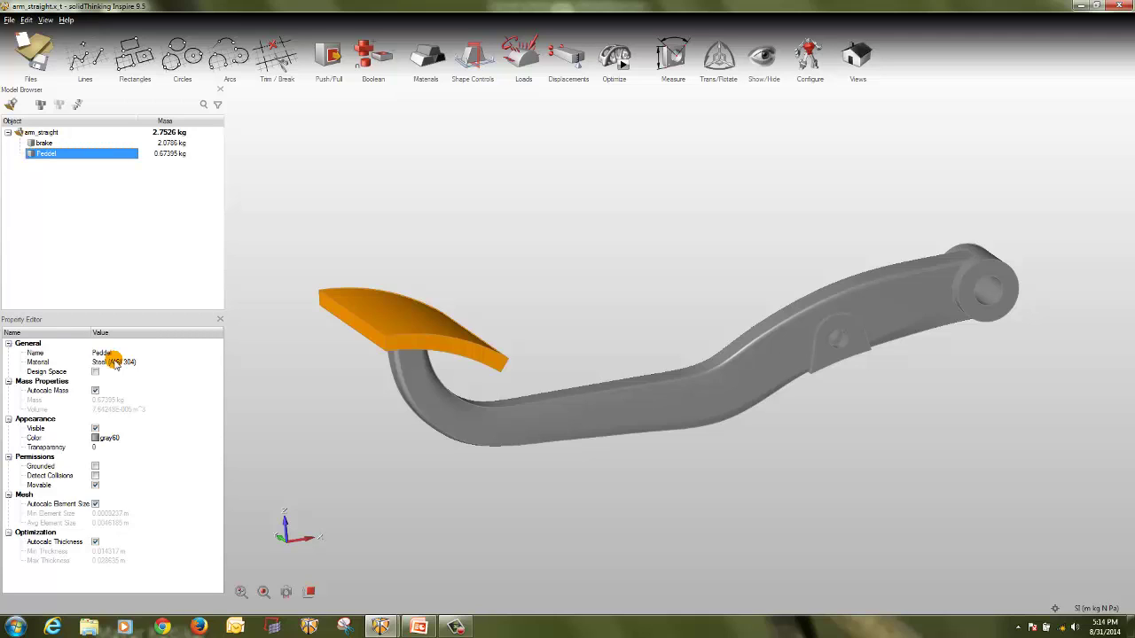
{"action": "left_click", "coordinate": [405, 215]}
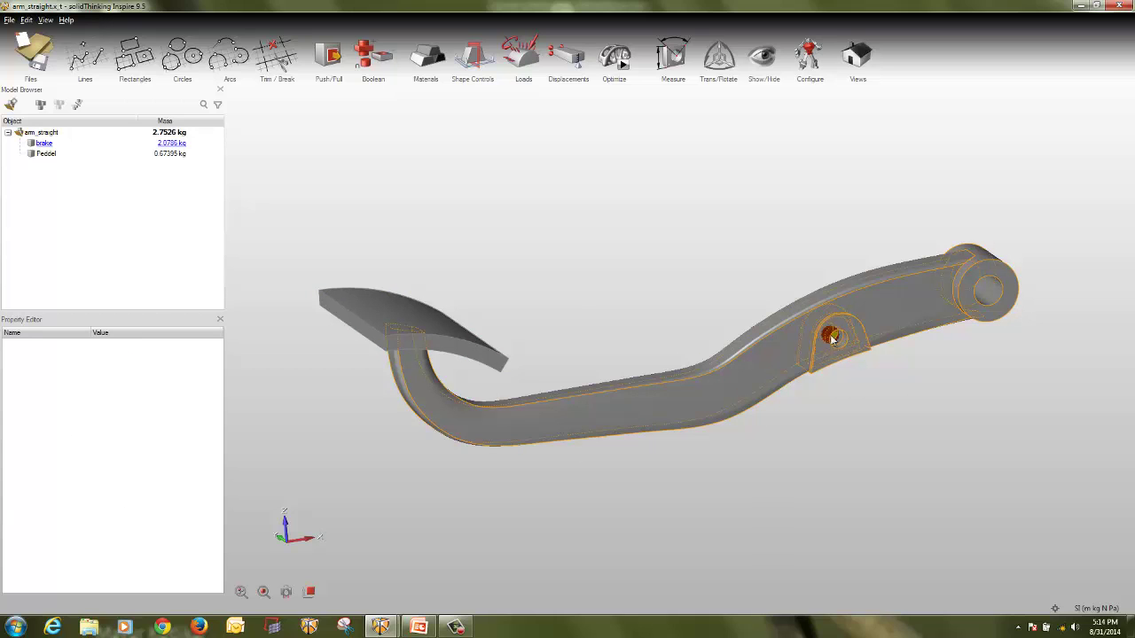
- Trim/Break the middle boss face of the arm into a new Part 2
{"action": "scroll", "coordinate": [835, 344], "scroll_direction": "up", "scroll_amount": 3}
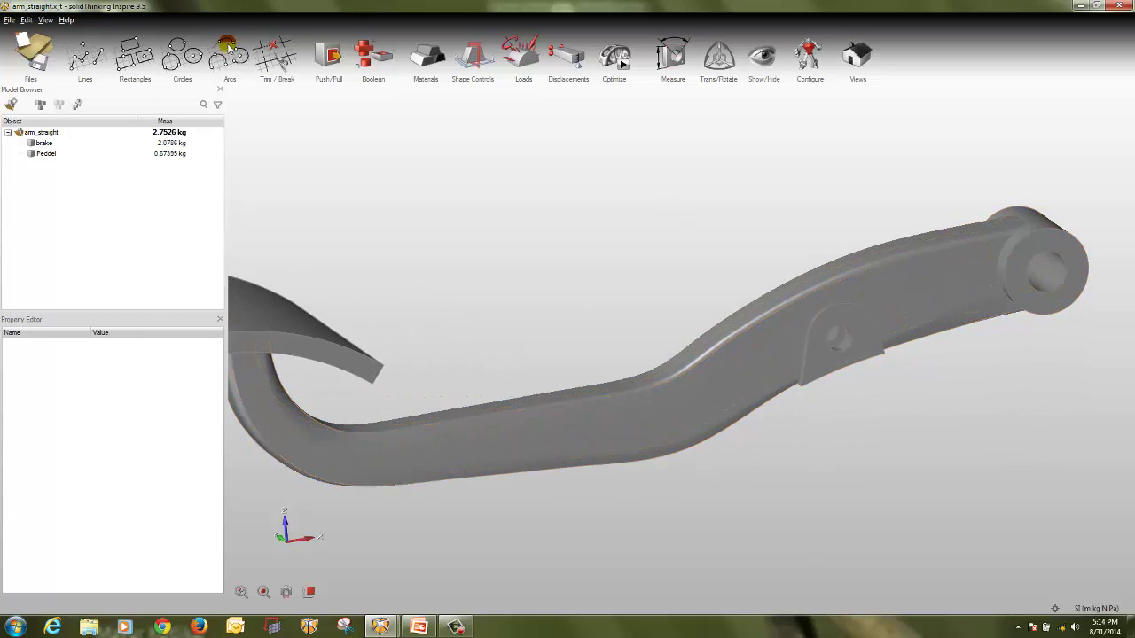
{"action": "left_click", "coordinate": [277, 59]}
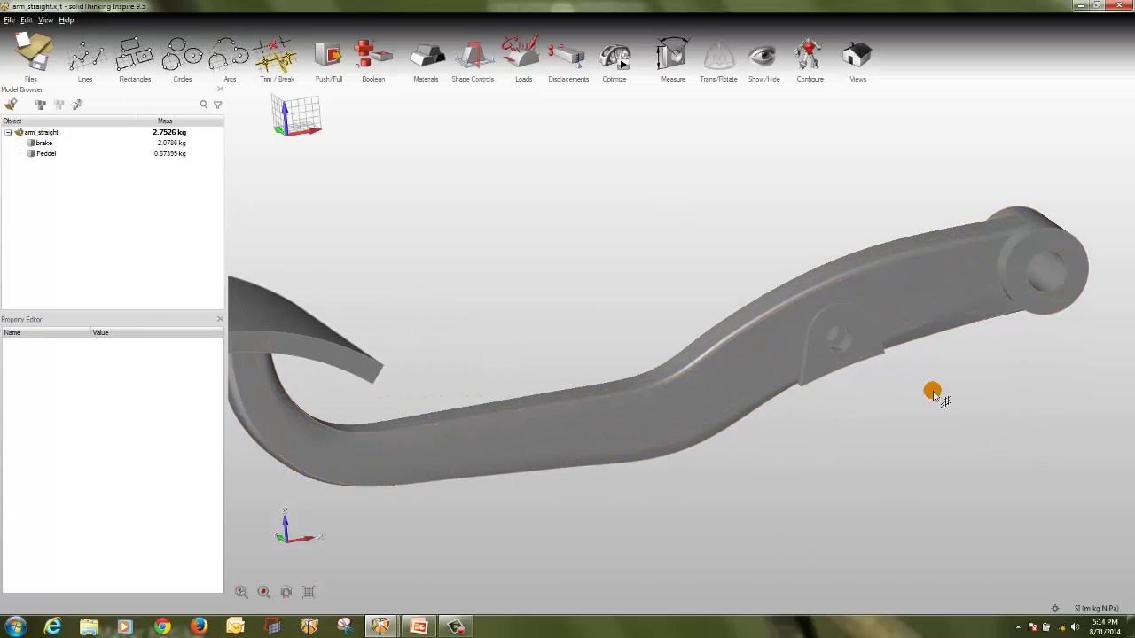
{"action": "left_click", "coordinate": [823, 353]}
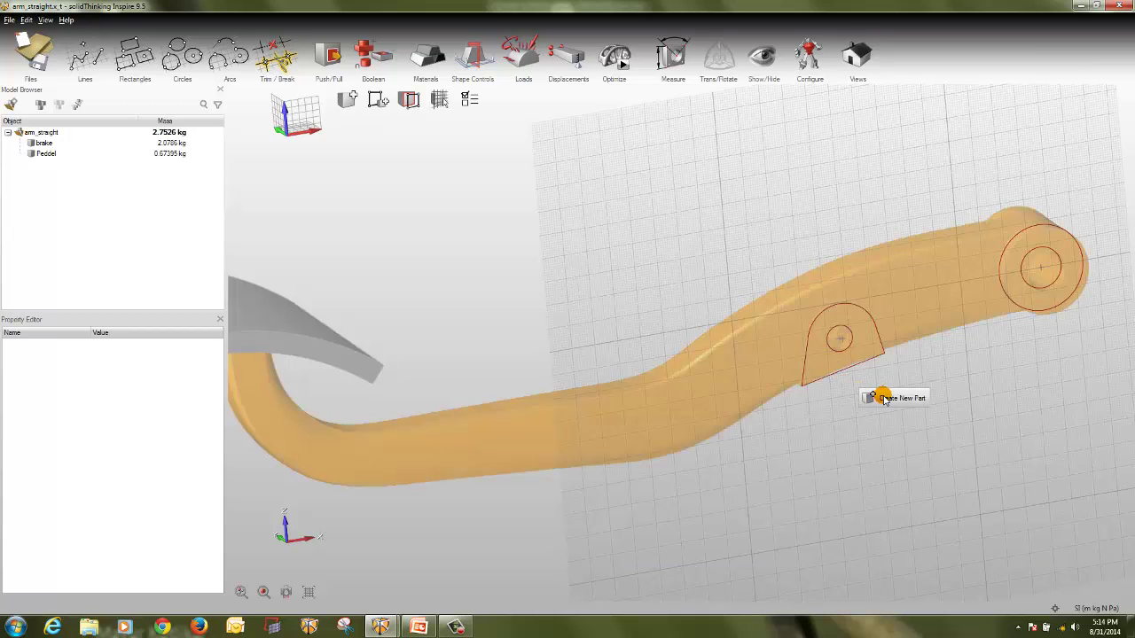
{"action": "left_click", "coordinate": [872, 398]}
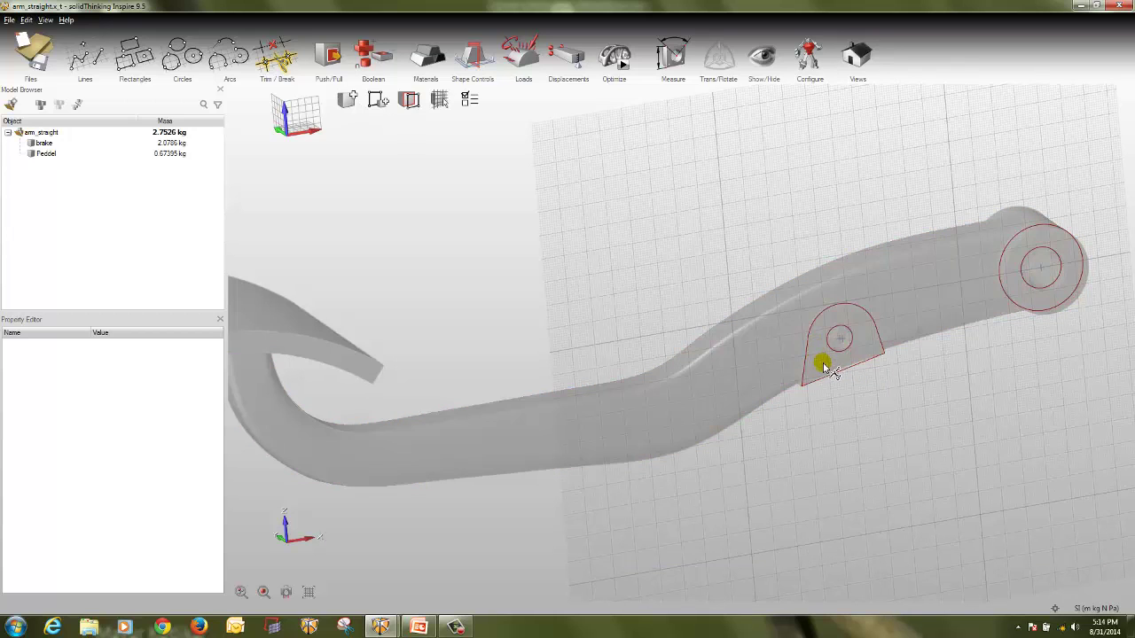
{"action": "scroll", "coordinate": [837, 340], "scroll_direction": "up", "scroll_amount": 1}
{"action": "scroll", "coordinate": [841, 341], "scroll_direction": "up", "scroll_amount": 2}
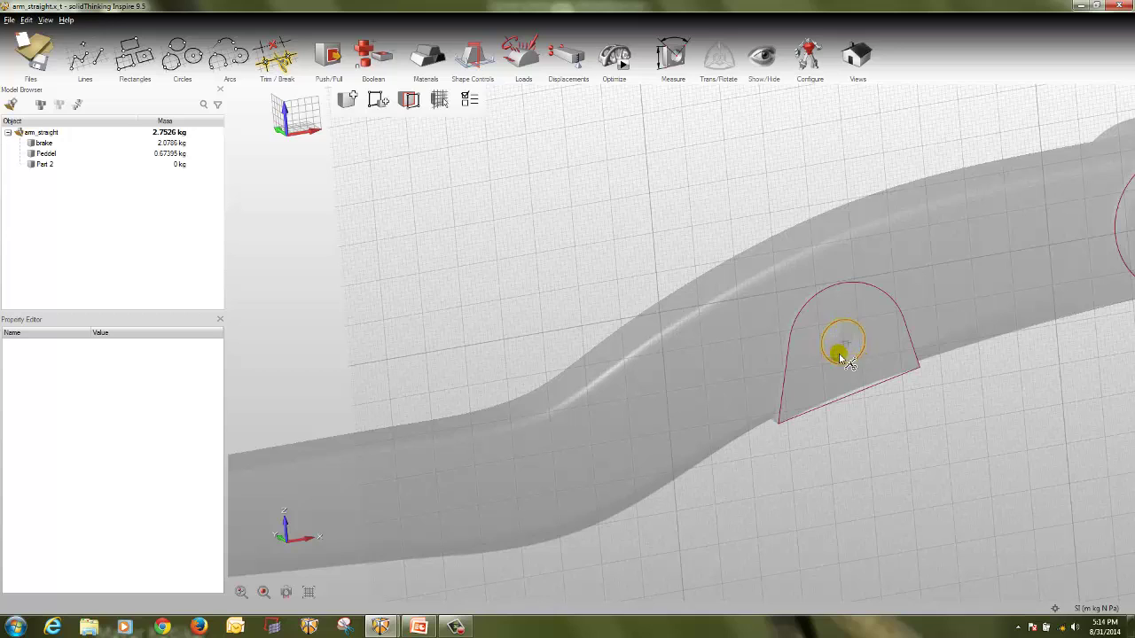
- Create curves from the boss's left, arc, right and bottom edges to outline the pivot tab
{"action": "right_click", "coordinate": [787, 365]}
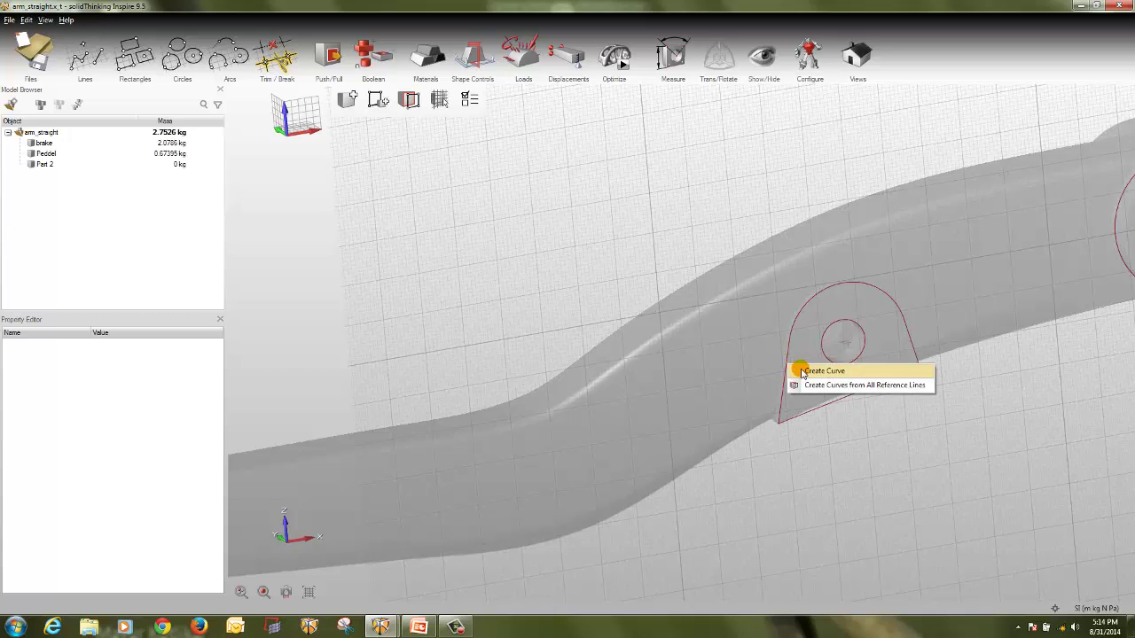
{"action": "left_click", "coordinate": [822, 371]}
{"action": "right_click", "coordinate": [802, 317]}
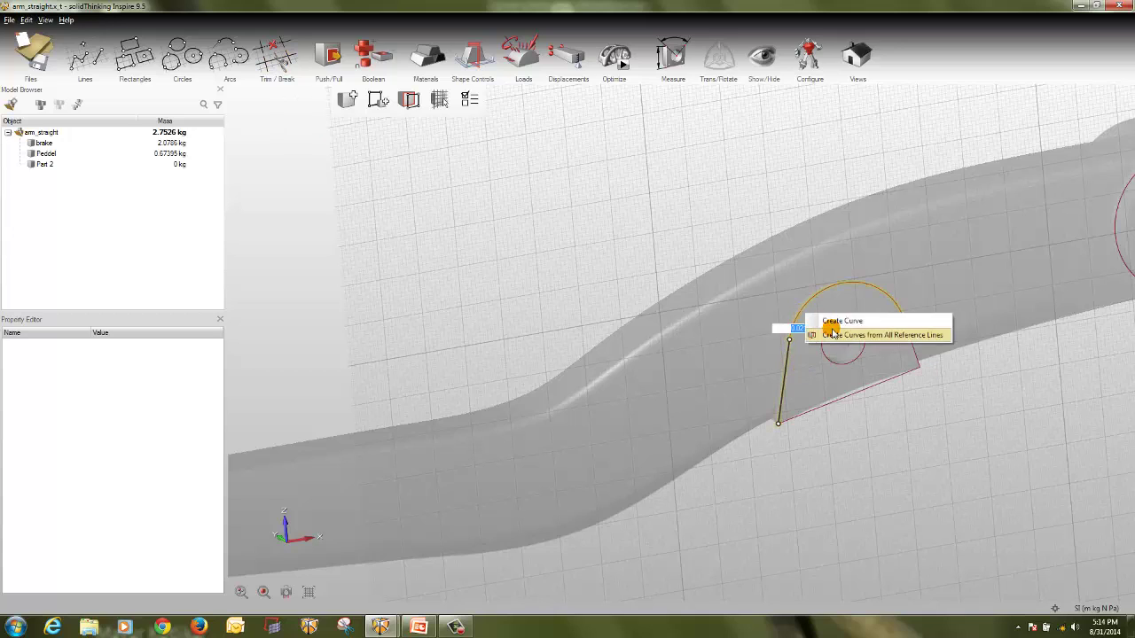
{"action": "left_click", "coordinate": [824, 320]}
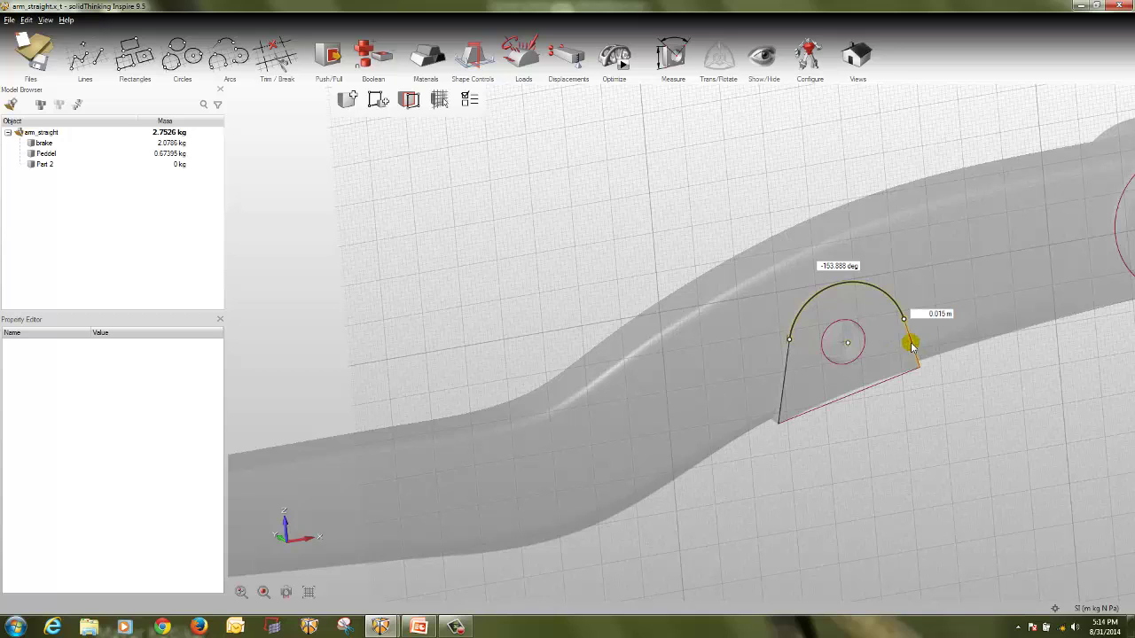
{"action": "right_click", "coordinate": [911, 346]}
{"action": "left_click", "coordinate": [922, 356]}
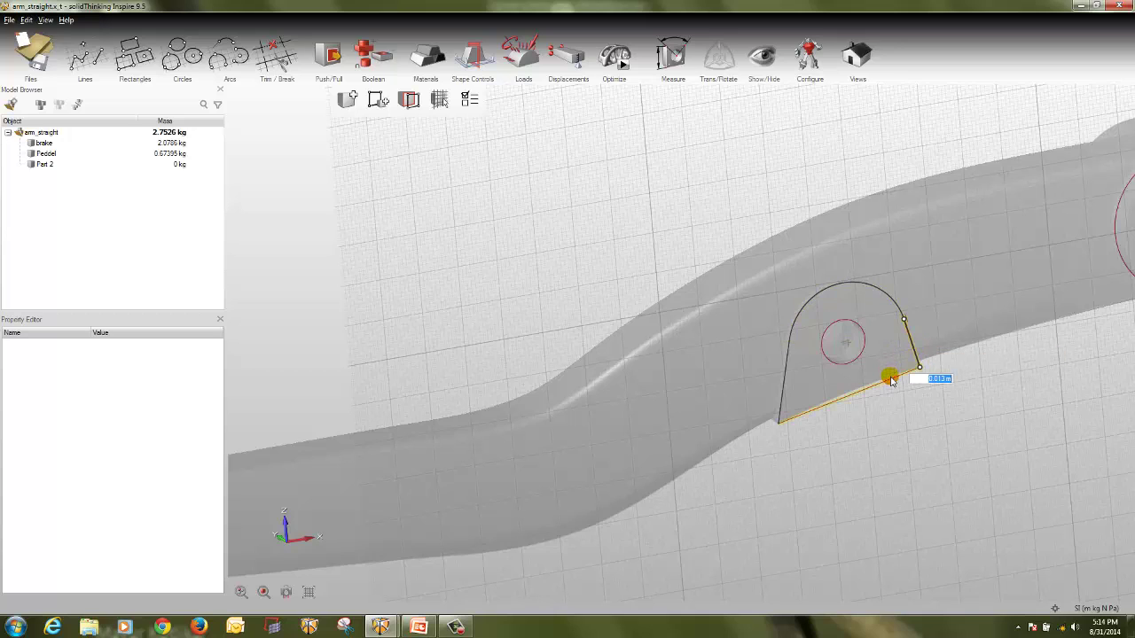
{"action": "right_click", "coordinate": [891, 382]}
{"action": "left_click", "coordinate": [903, 387]}
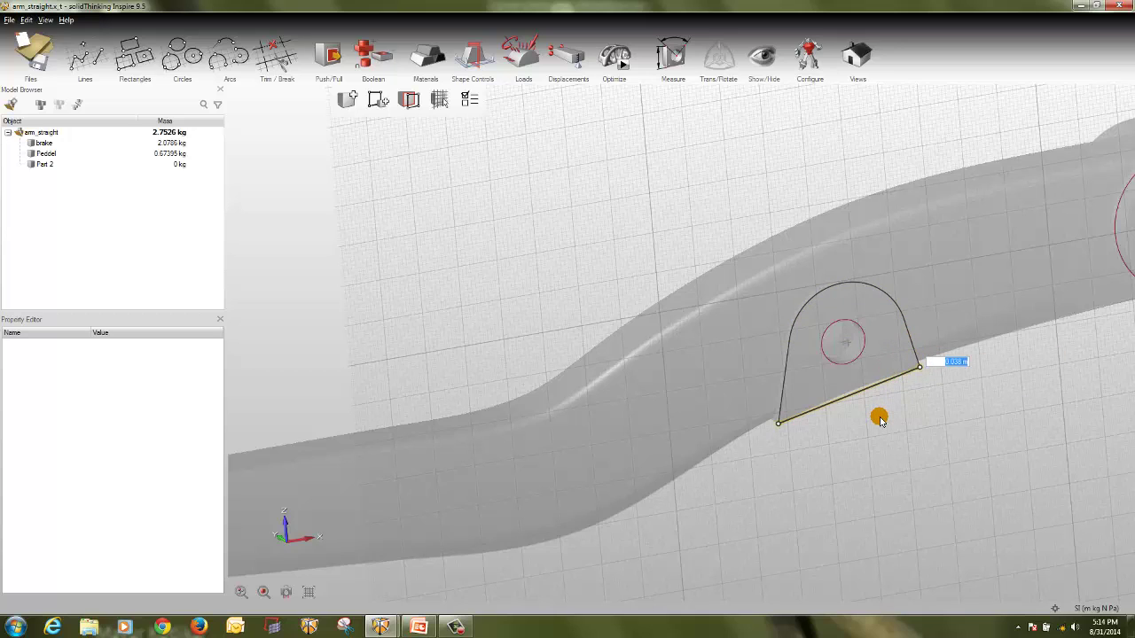
{"action": "left_click", "coordinate": [879, 419]}
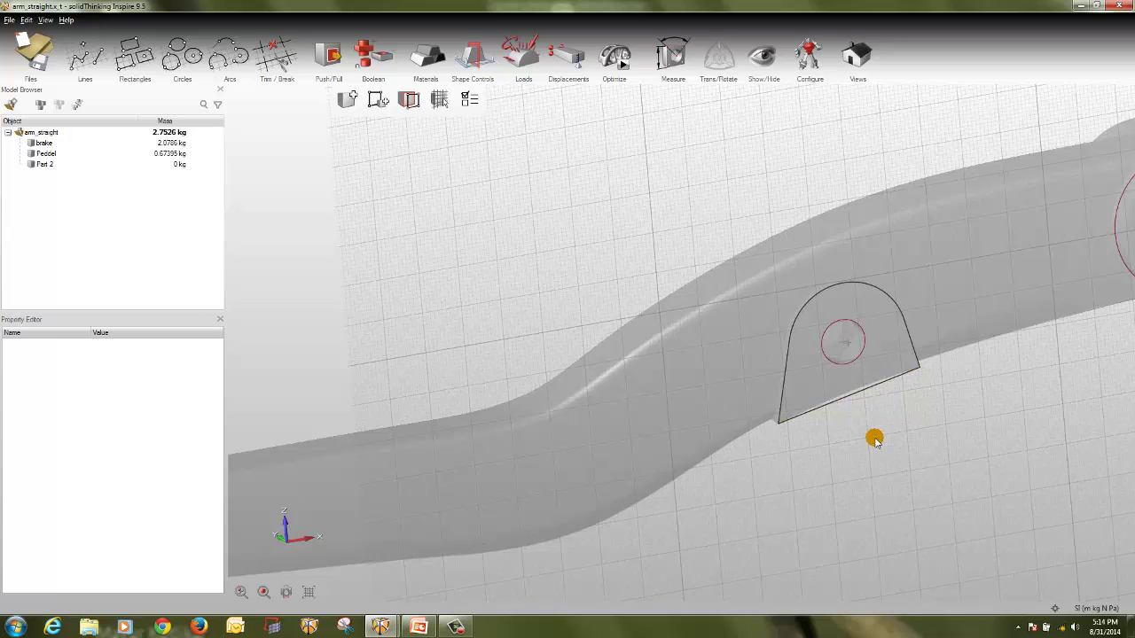
- Hide brake, push/pull the Part 2 face into a 0.60547 kg solid through the arm, then unhide brake
{"action": "key", "text": "p"}
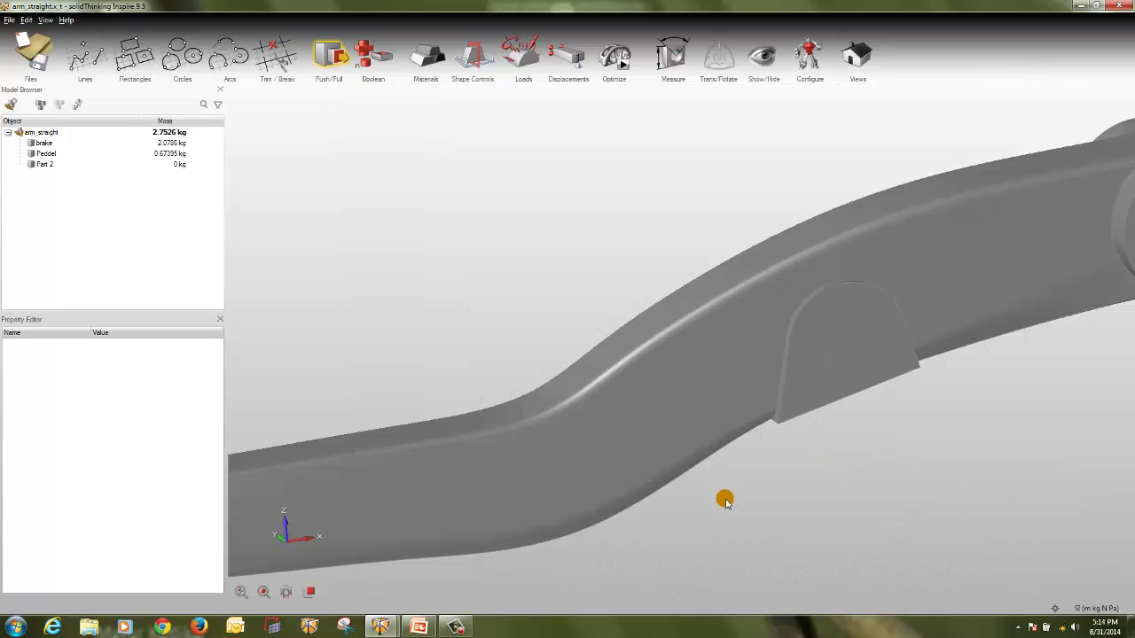
{"action": "right_click_drag", "start_coordinate": [725, 501], "coordinate": [790, 426]}
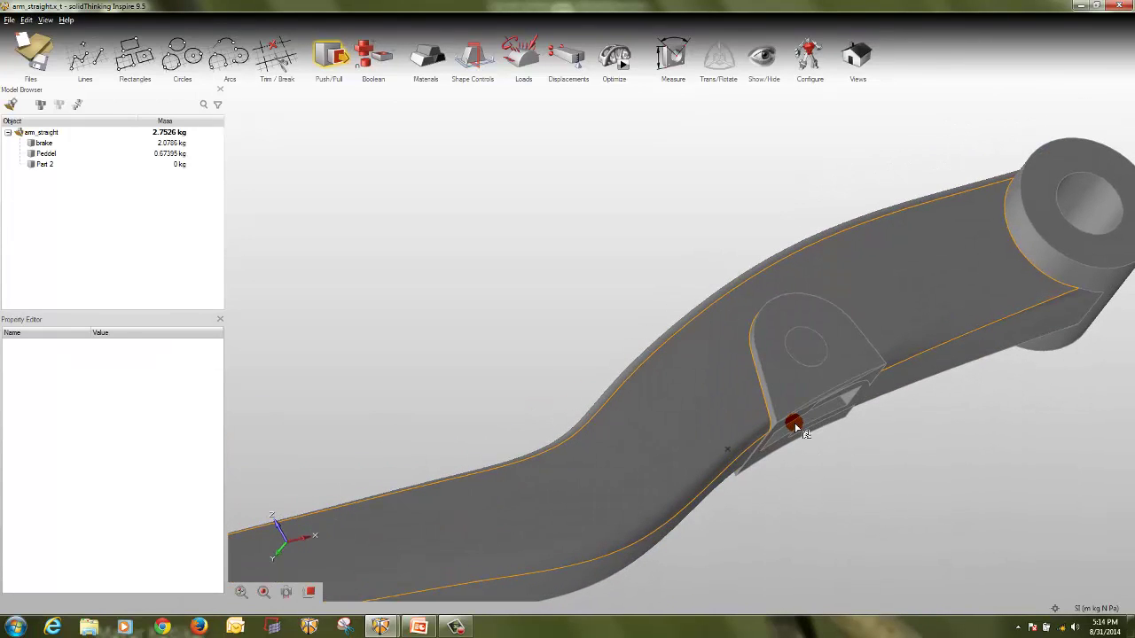
{"action": "left_click", "coordinate": [78, 143]}
{"action": "left_click", "coordinate": [33, 153]}
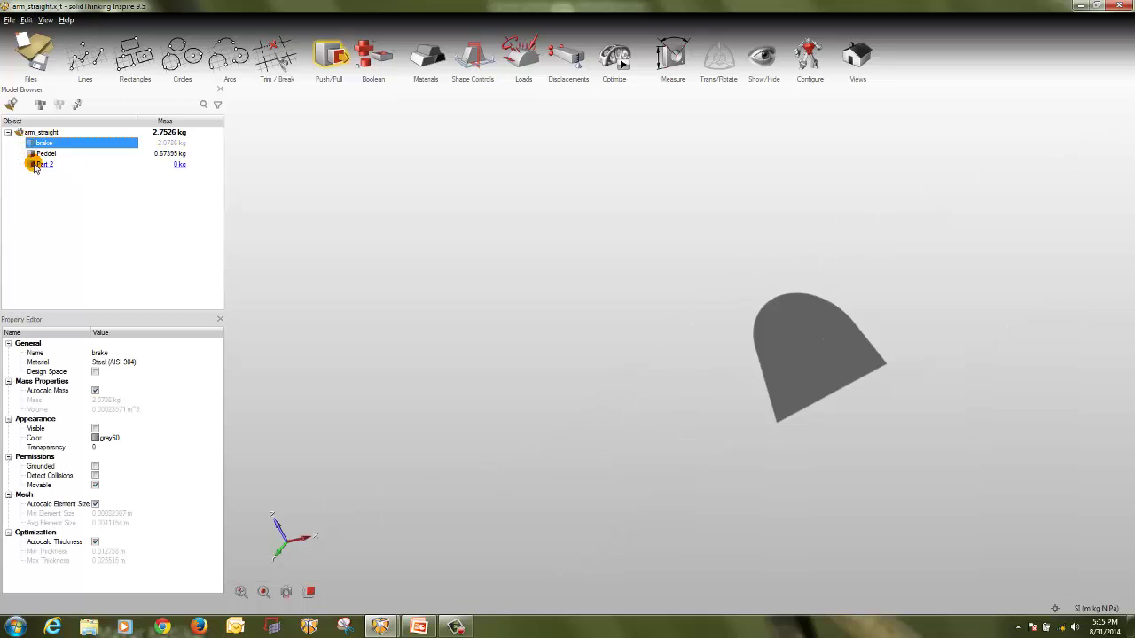
{"action": "left_click", "coordinate": [330, 55]}
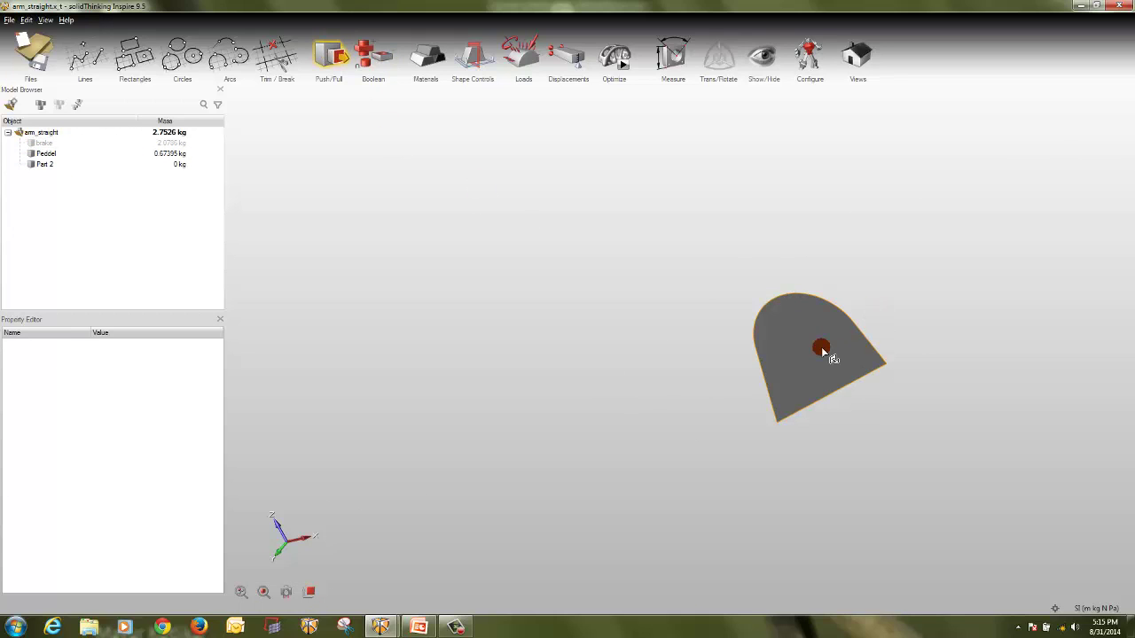
{"action": "left_click_drag", "start_coordinate": [819, 347], "coordinate": [557, 435]}
{"action": "left_click", "coordinate": [31, 142]}
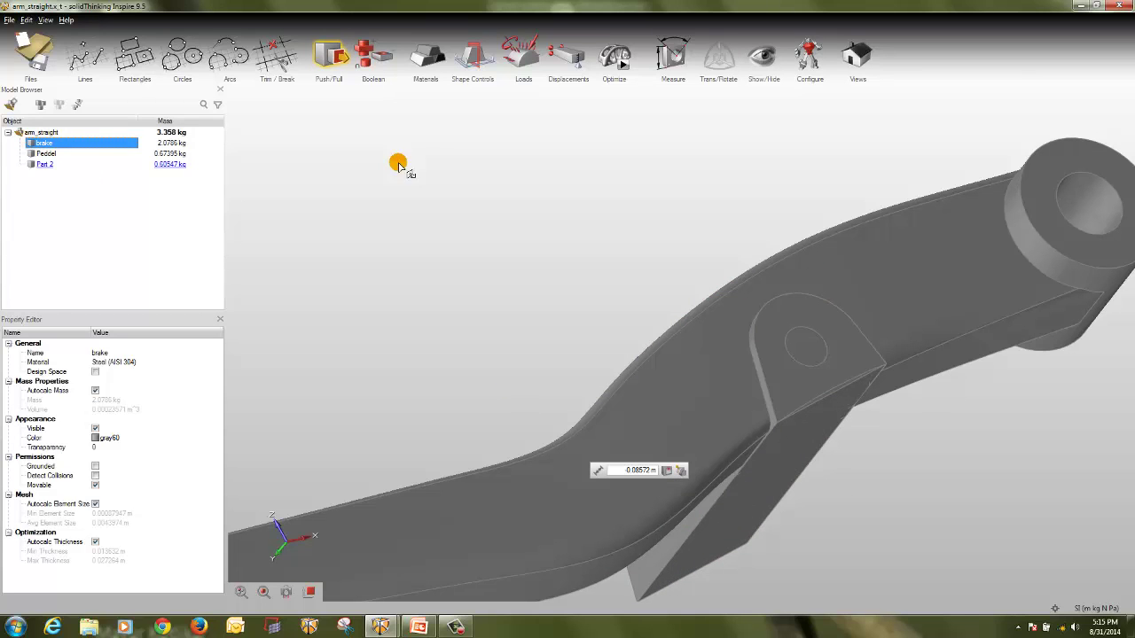
- Intersect the brake arm with the Part 2 wedge to split the bracket tab into its own brake part
{"action": "left_click", "coordinate": [366, 69]}
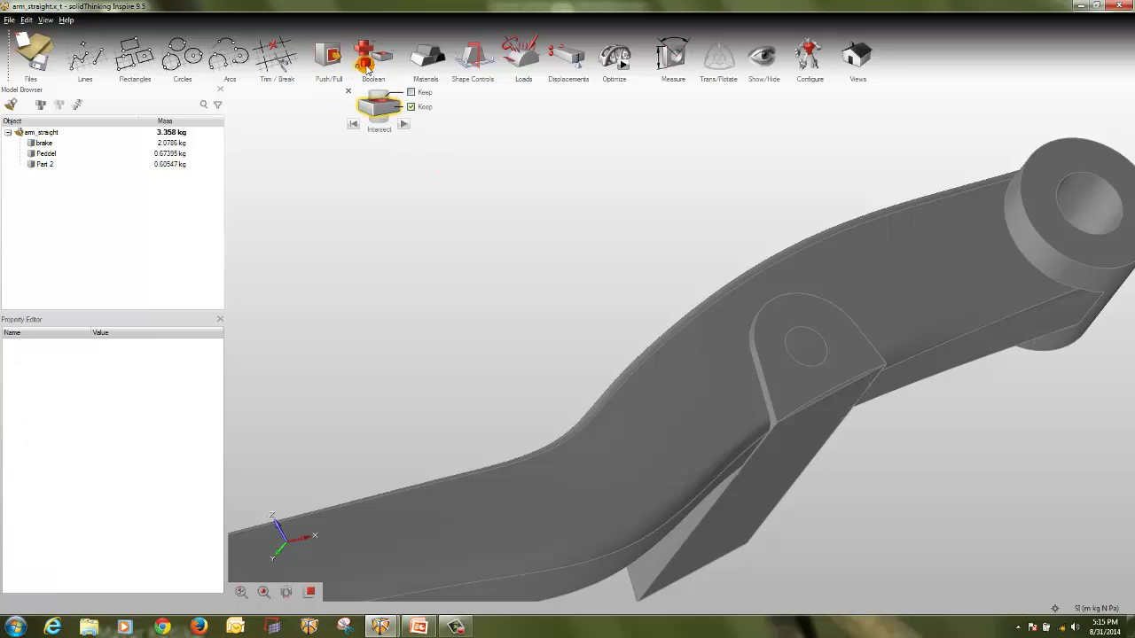
{"action": "left_click", "coordinate": [910, 280]}
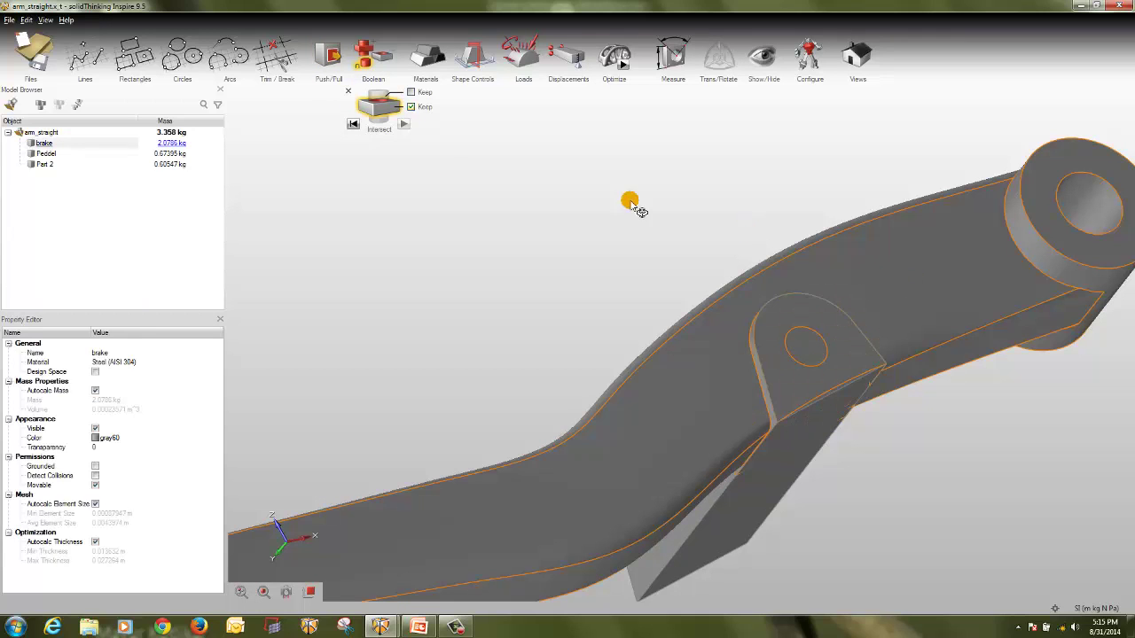
{"action": "left_click", "coordinate": [379, 107]}
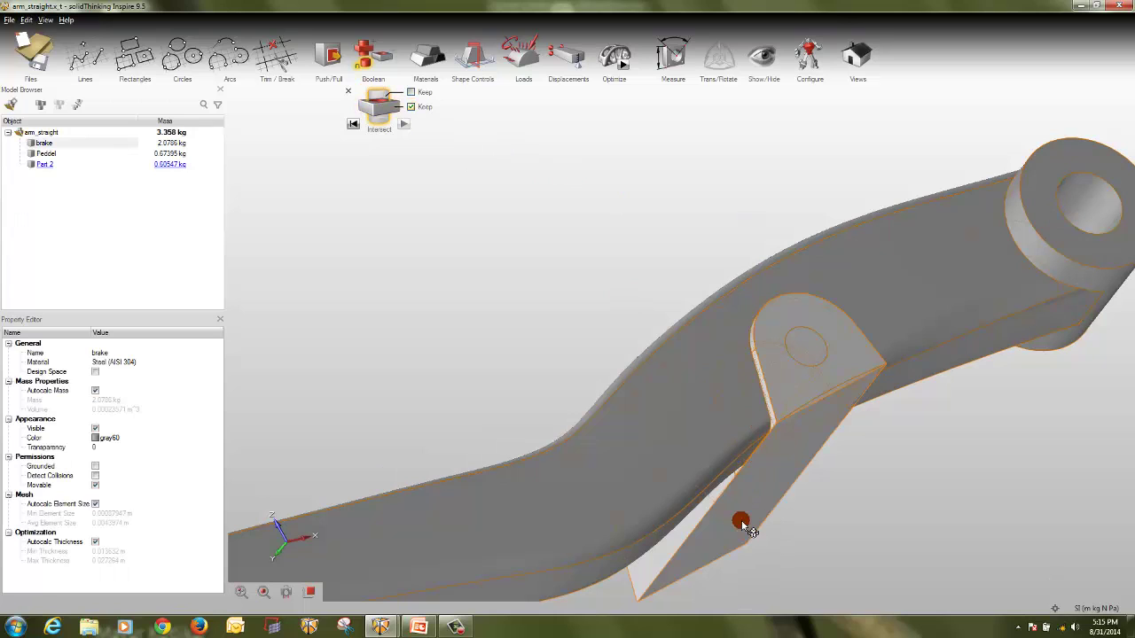
{"action": "left_click", "coordinate": [680, 582]}
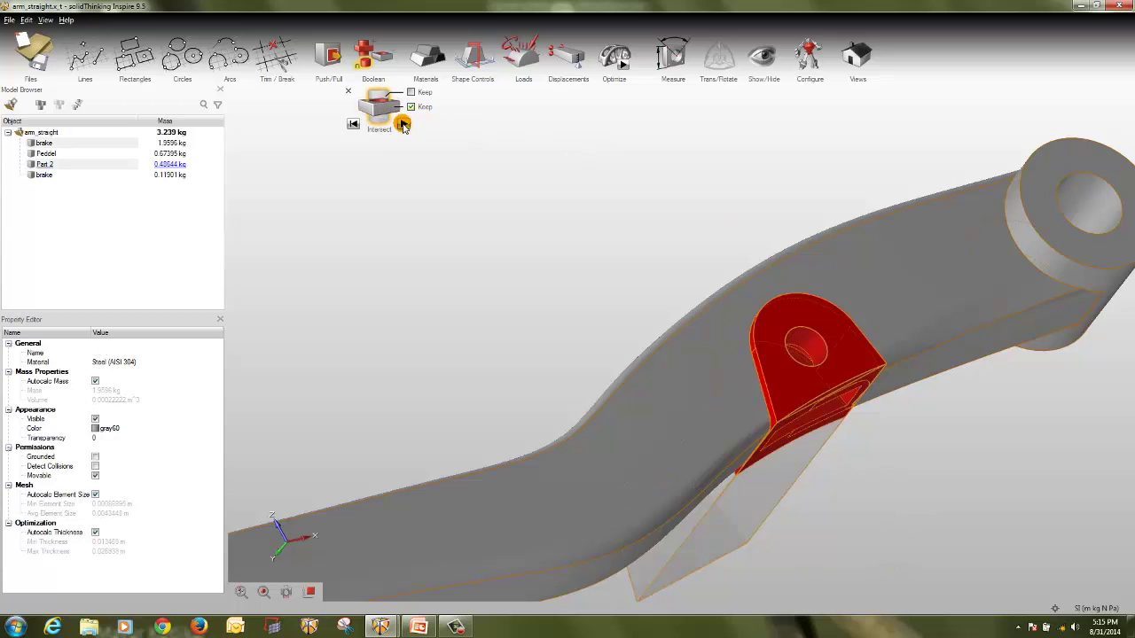
{"action": "left_click", "coordinate": [404, 125]}
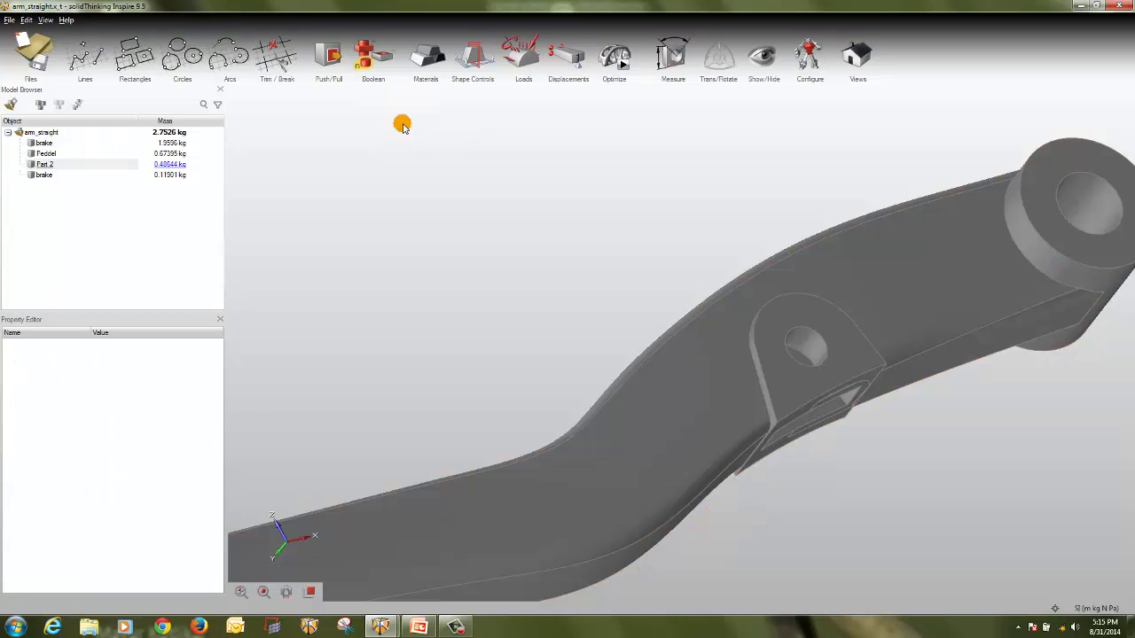
{"action": "left_click", "coordinate": [798, 381]}
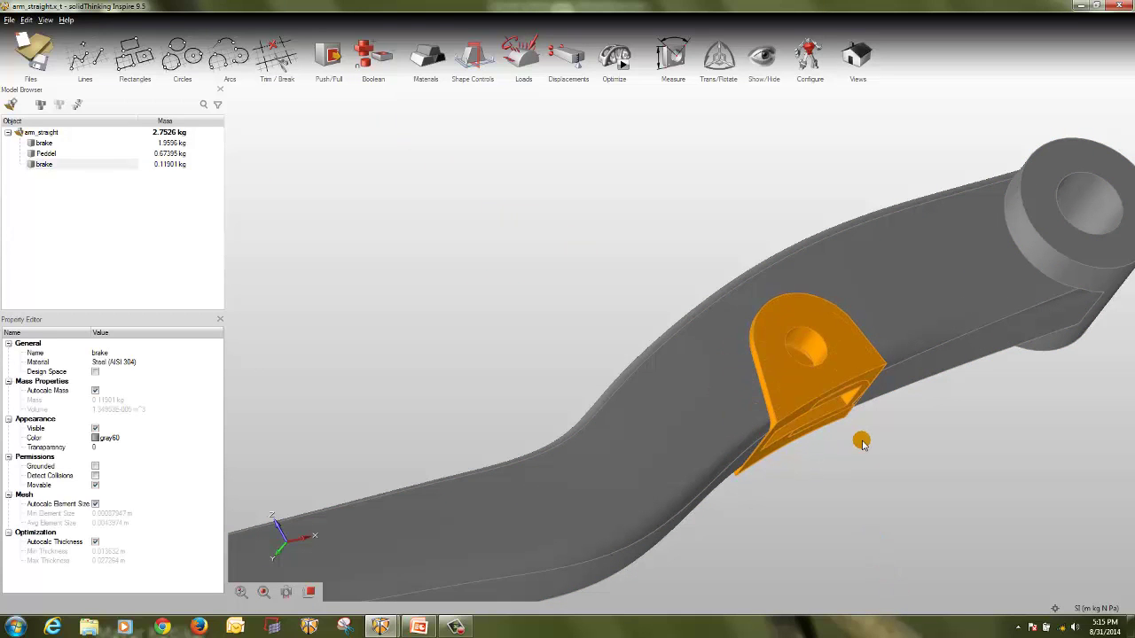
{"action": "right_click_drag", "start_coordinate": [860, 438], "coordinate": [828, 492]}
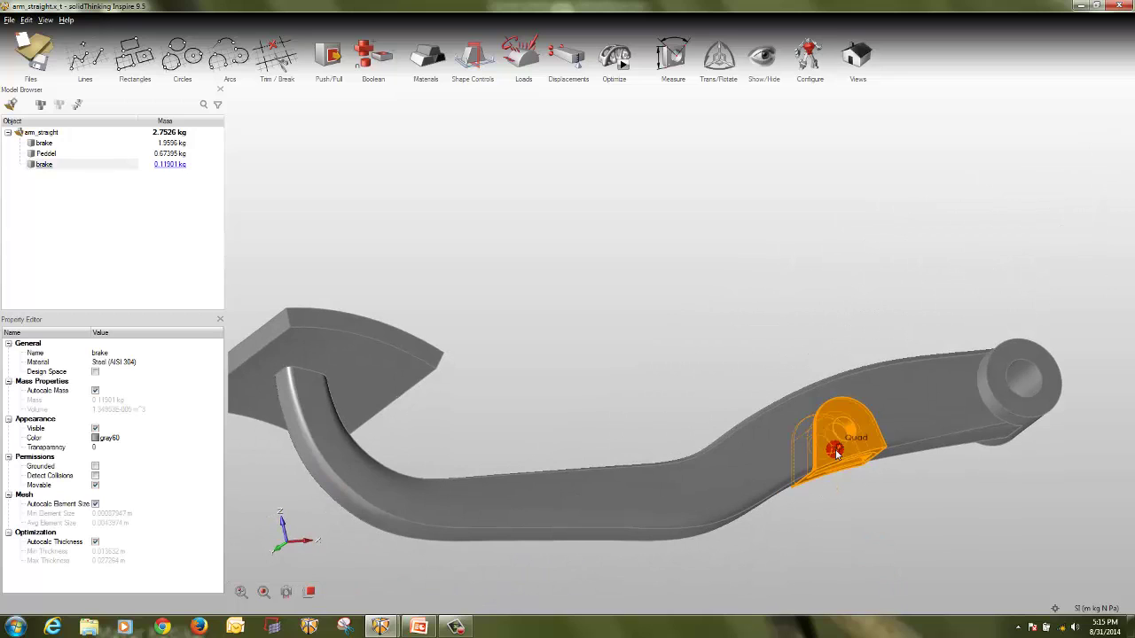
{"action": "middle_click_drag", "start_coordinate": [735, 292], "coordinate": [732, 197]}
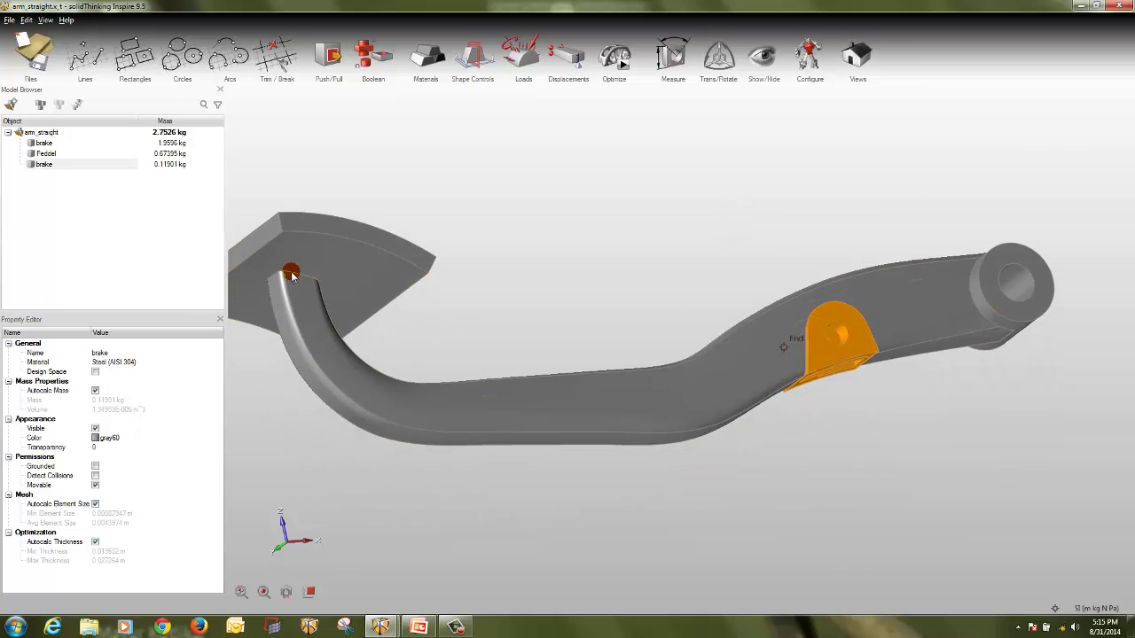
{"action": "left_click", "coordinate": [317, 254]}
{"action": "left_click", "coordinate": [821, 350], "text": "ctrl"}
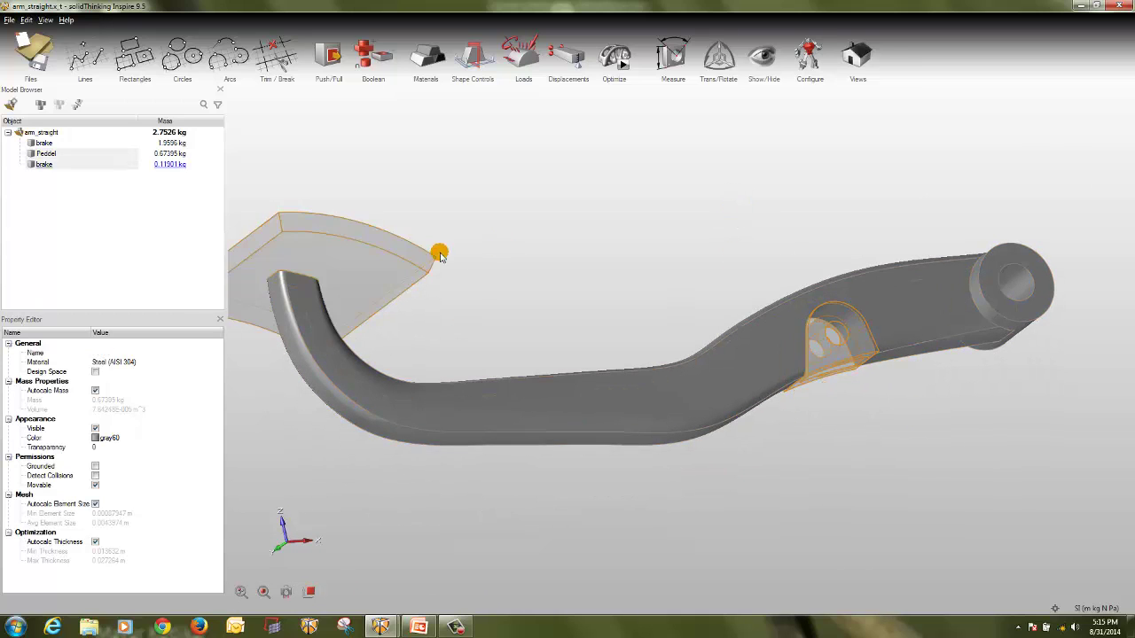
{"action": "left_click", "coordinate": [824, 414]}
{"action": "left_click", "coordinate": [694, 364]}
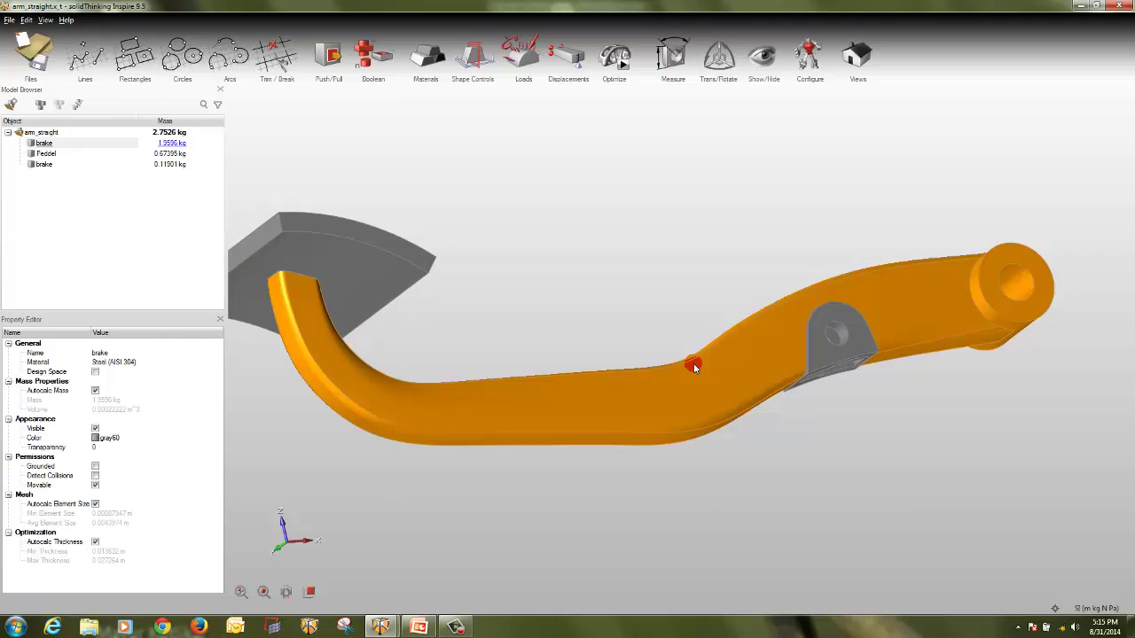
{"action": "left_click", "coordinate": [721, 478]}
{"action": "left_click", "coordinate": [716, 408]}
{"action": "left_click", "coordinate": [751, 493]}
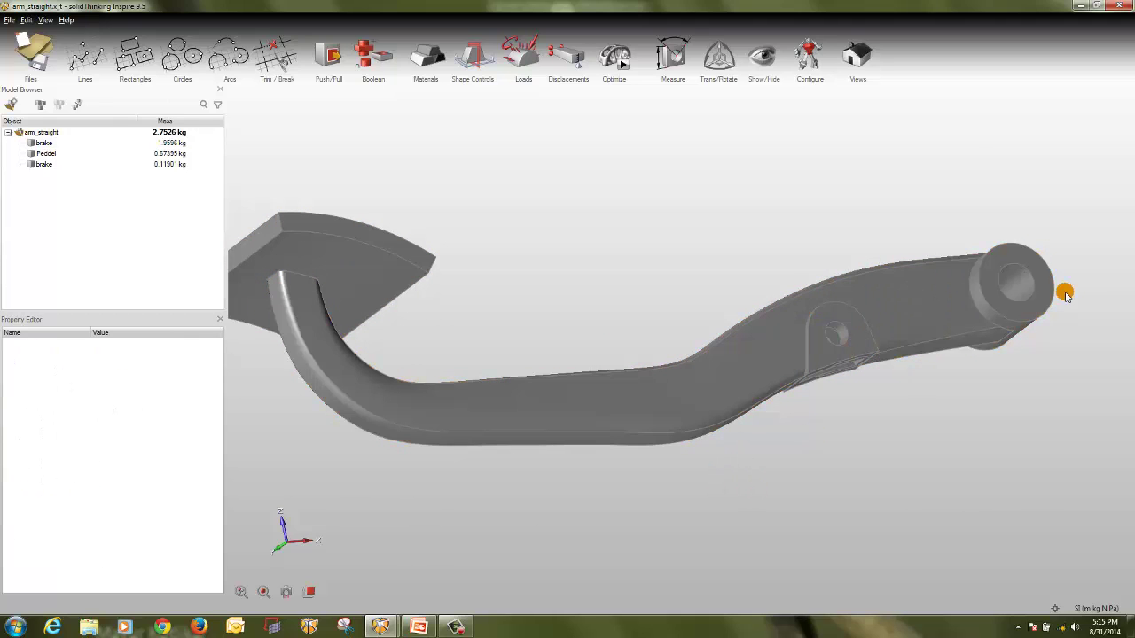
{"action": "right_click_drag", "start_coordinate": [1069, 264], "coordinate": [1017, 277]}
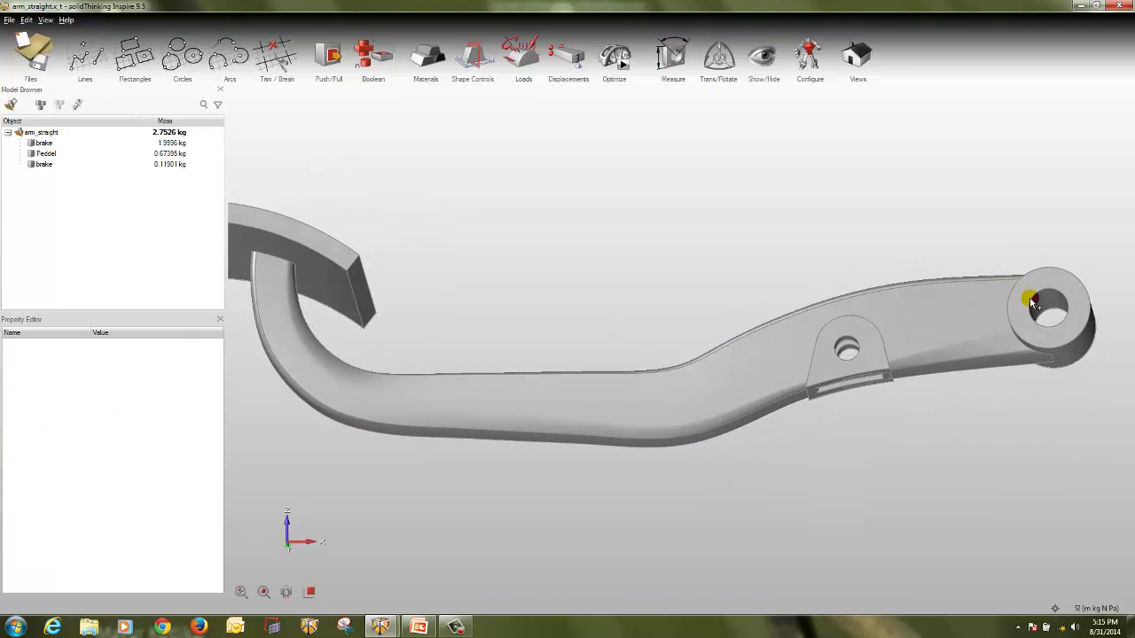
{"action": "right_click_drag", "start_coordinate": [1008, 337], "coordinate": [1042, 417]}
{"action": "left_click", "coordinate": [222, 78]}
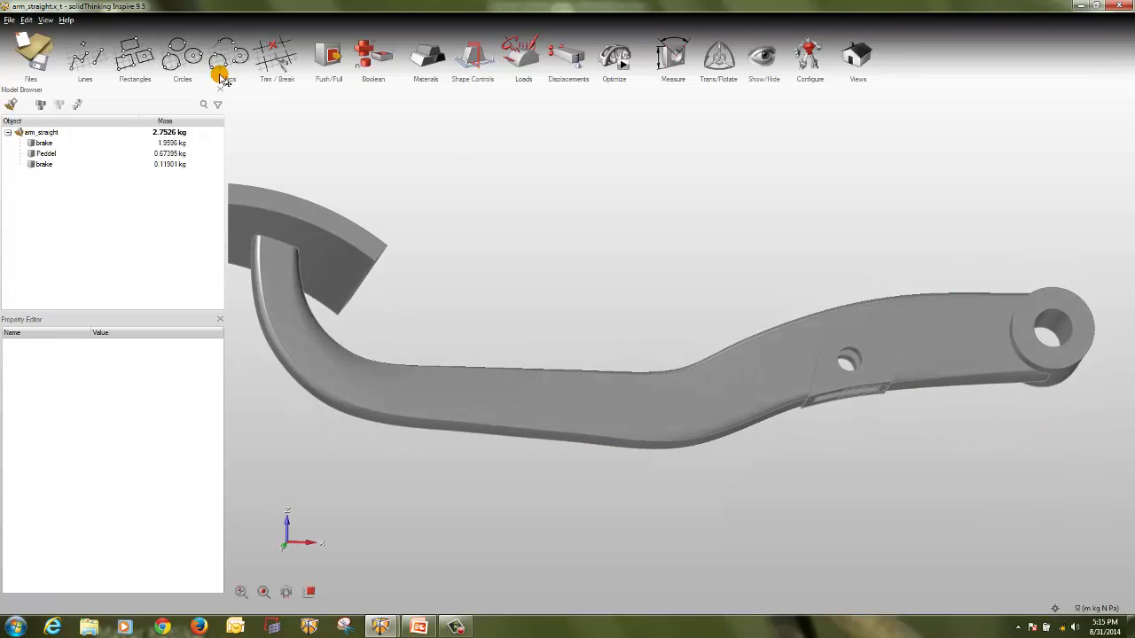
{"action": "right_click_drag", "start_coordinate": [919, 278], "coordinate": [902, 274]}
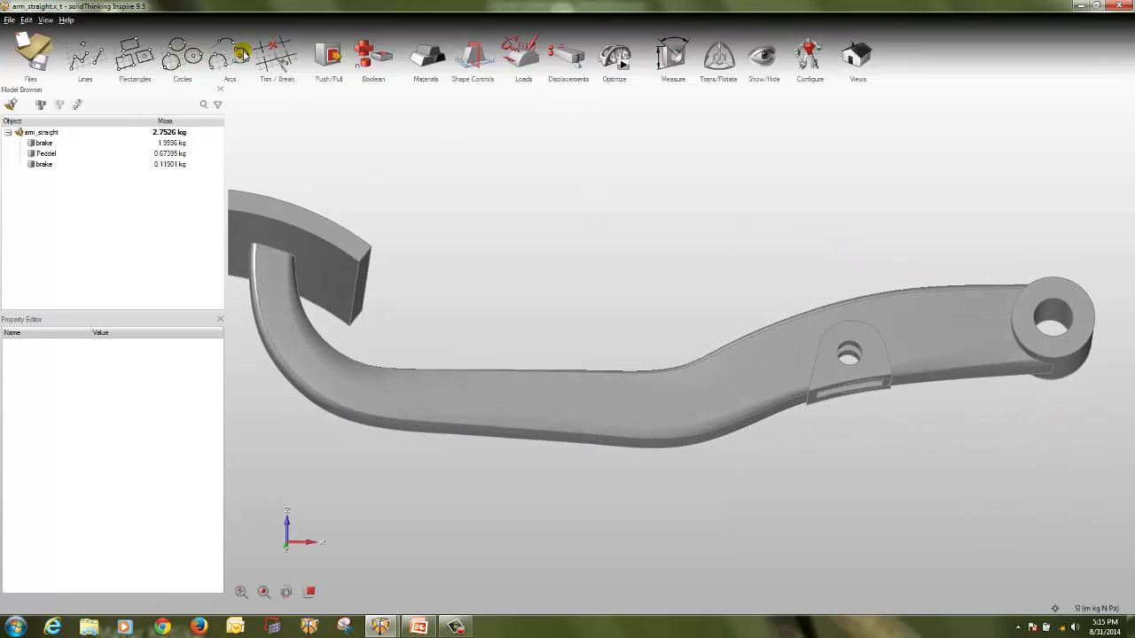
- Sketch a 0.037 m radius circle centred on the end boss hole in a new Part 3
{"action": "left_click", "coordinate": [197, 55]}
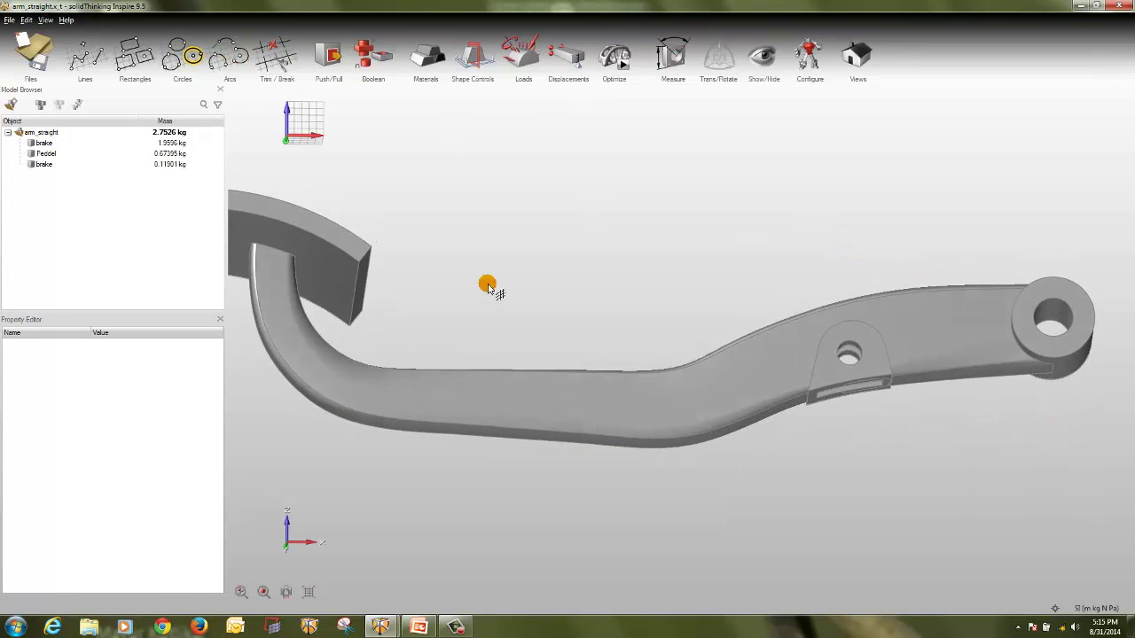
{"action": "left_click", "coordinate": [1055, 289]}
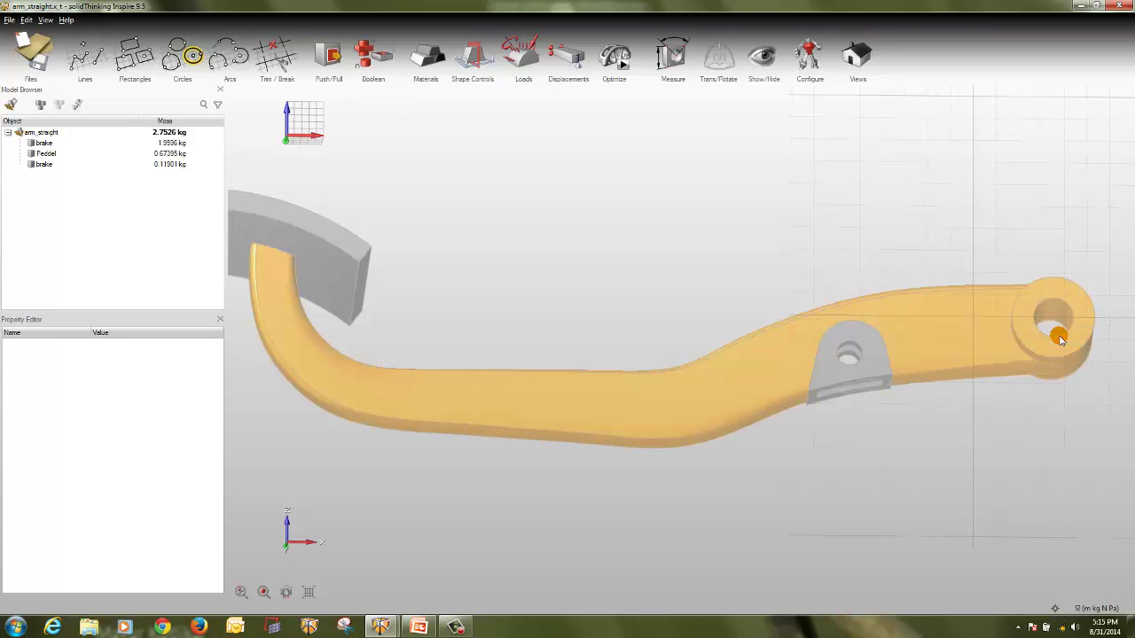
{"action": "left_click", "coordinate": [1055, 323]}
{"action": "scroll", "coordinate": [1054, 319], "scroll_direction": "up", "scroll_amount": 2}
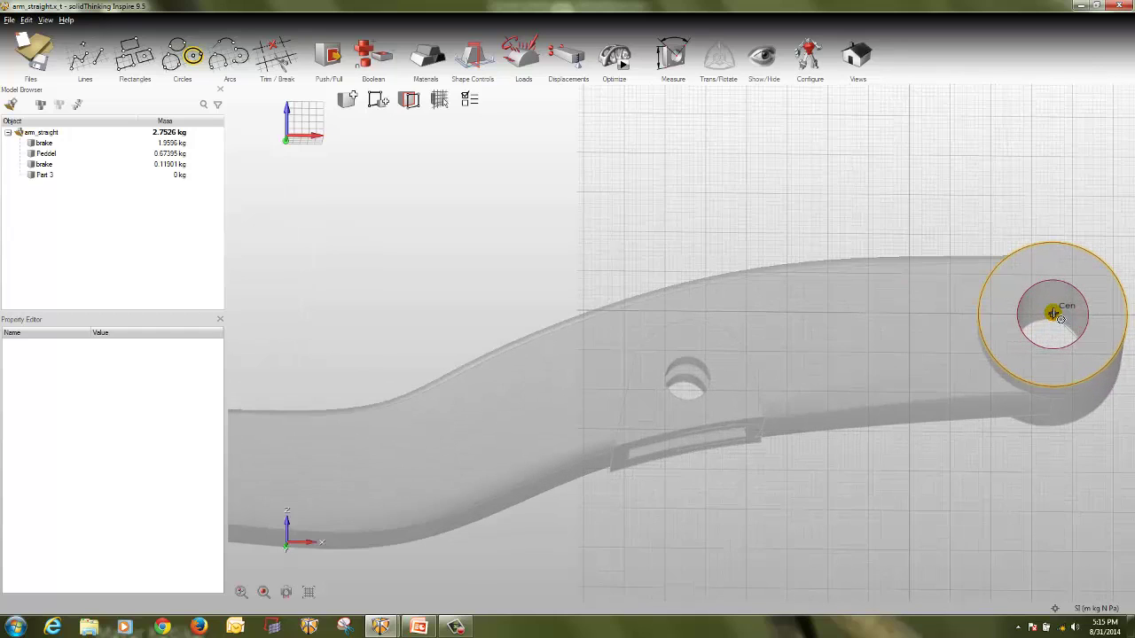
{"action": "left_click", "coordinate": [1055, 313]}
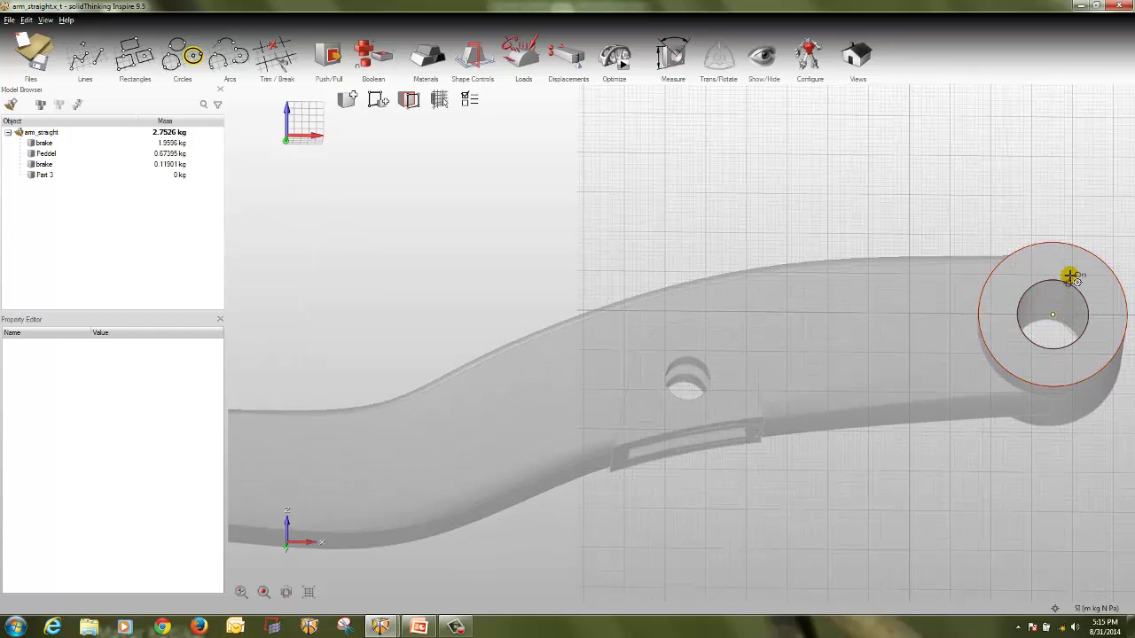
{"action": "left_click", "coordinate": [1079, 252]}
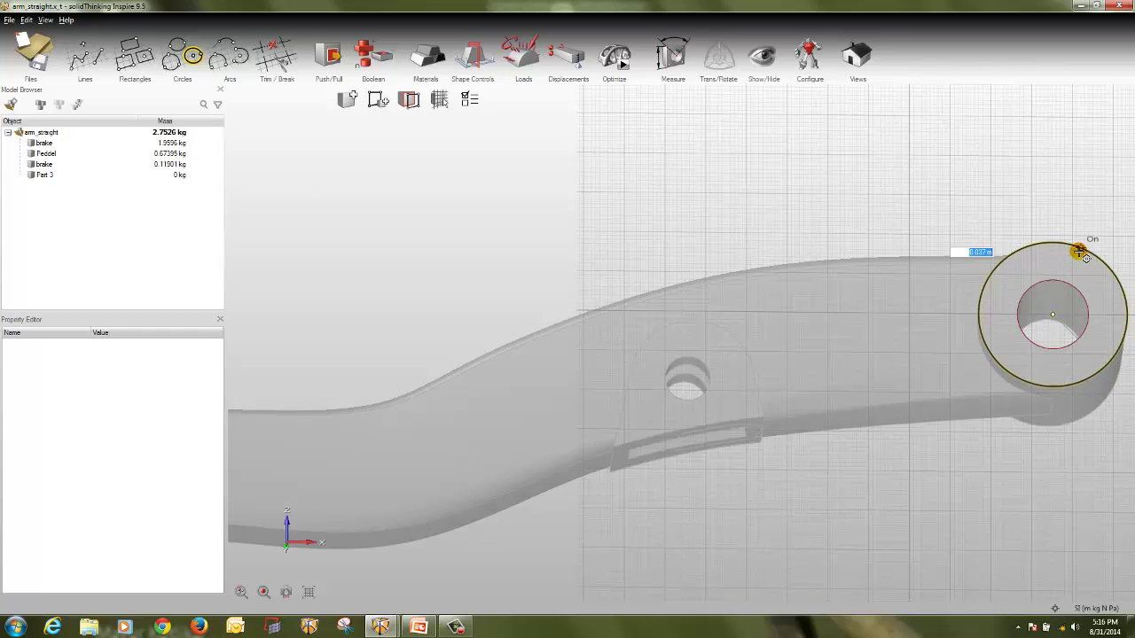
{"action": "key", "text": "Escape"}
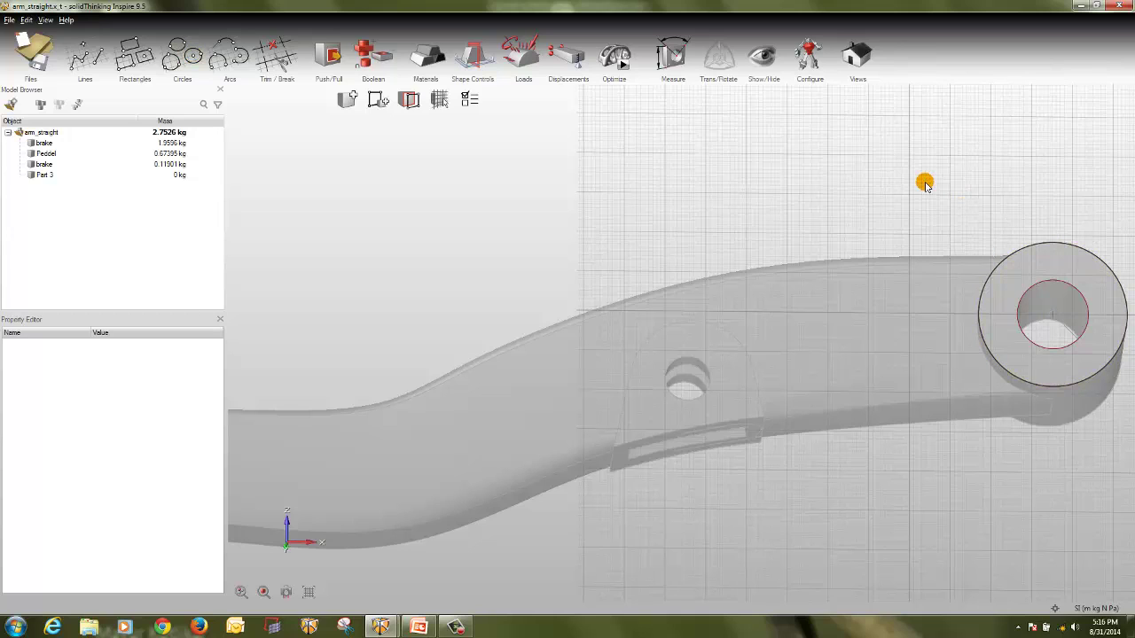
{"action": "key", "text": "Escape"}
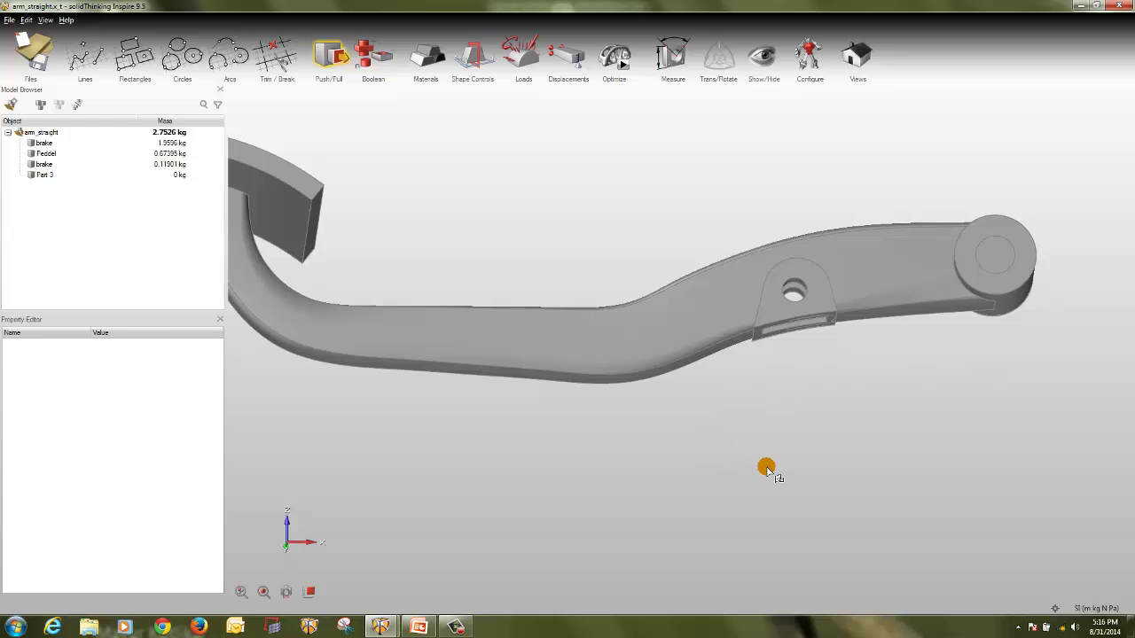
- Hide brake, Peddel and bracket, pull the end disc into a 1.4232 kg cylinder, then unhide brake
{"action": "key", "text": "Escape"}
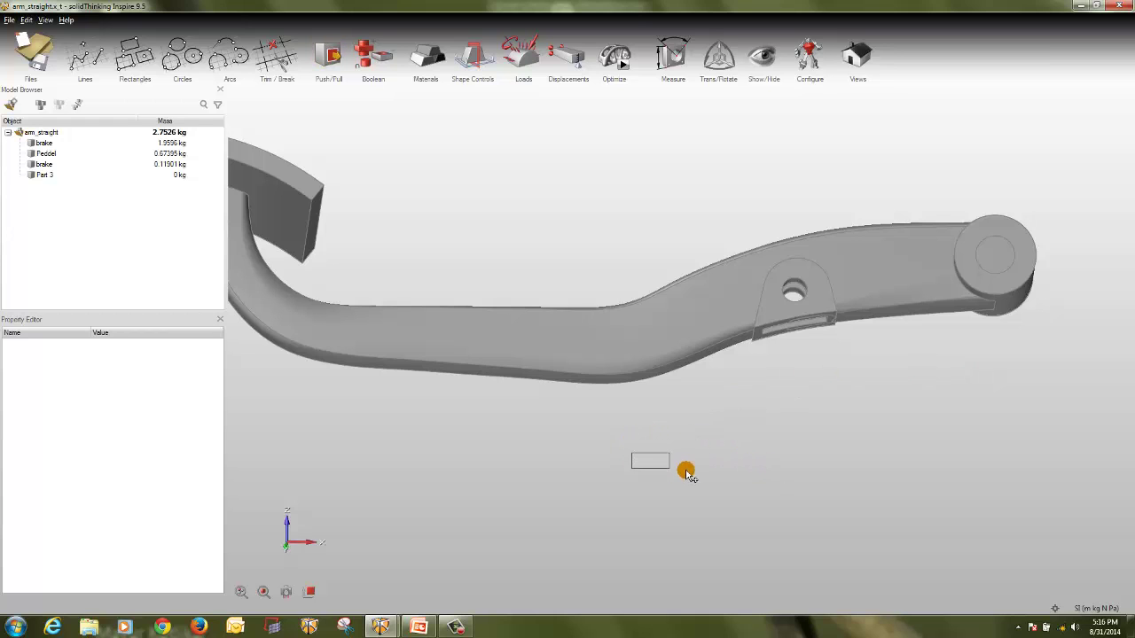
{"action": "right_click_drag", "start_coordinate": [631, 461], "coordinate": [501, 465]}
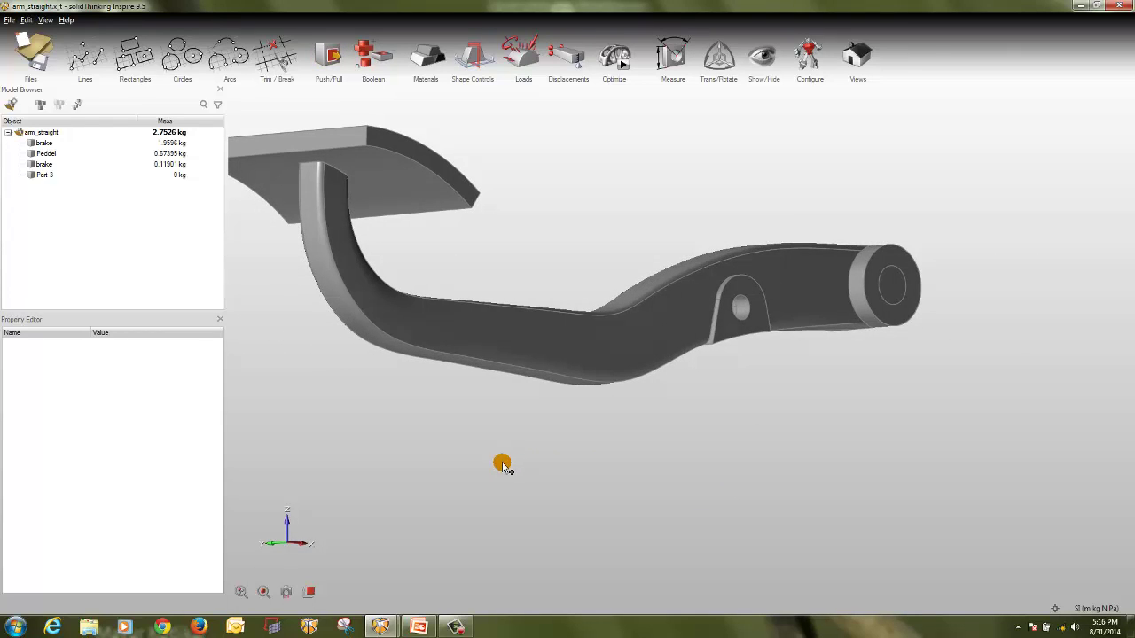
{"action": "left_click", "coordinate": [31, 143]}
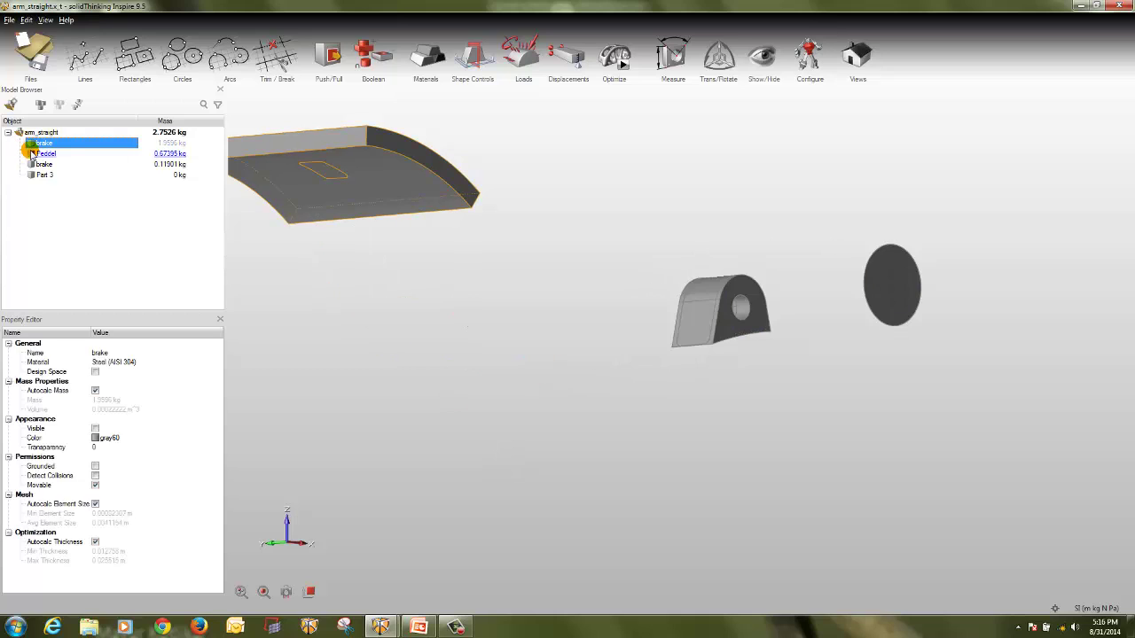
{"action": "left_click", "coordinate": [31, 153]}
{"action": "left_click", "coordinate": [32, 164]}
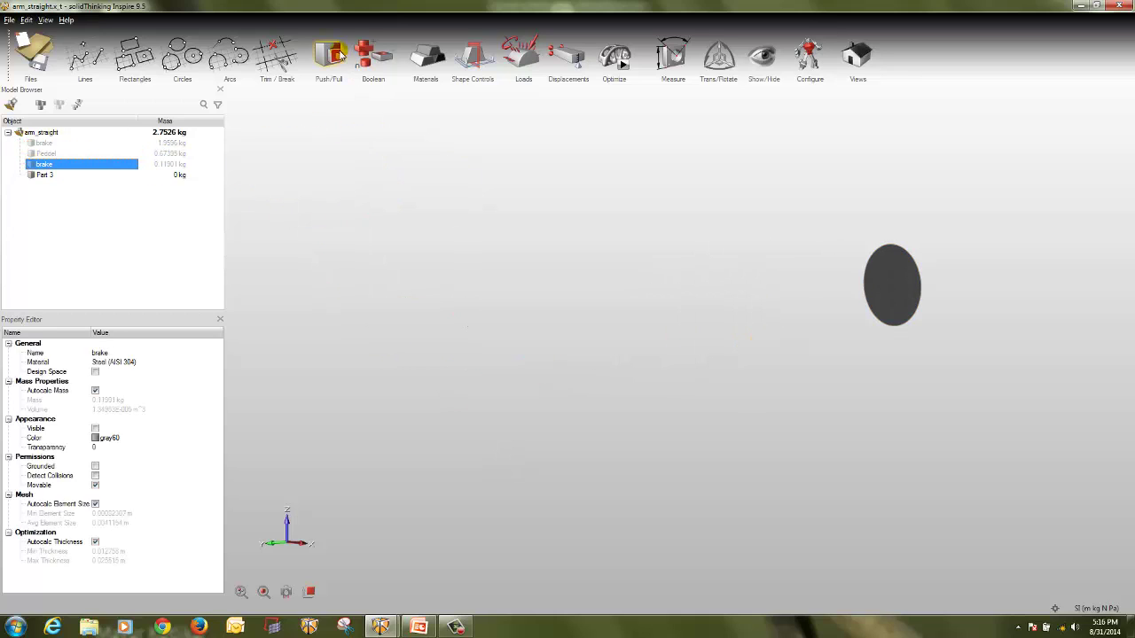
{"action": "left_click", "coordinate": [328, 55]}
{"action": "left_click_drag", "start_coordinate": [908, 284], "coordinate": [664, 337]}
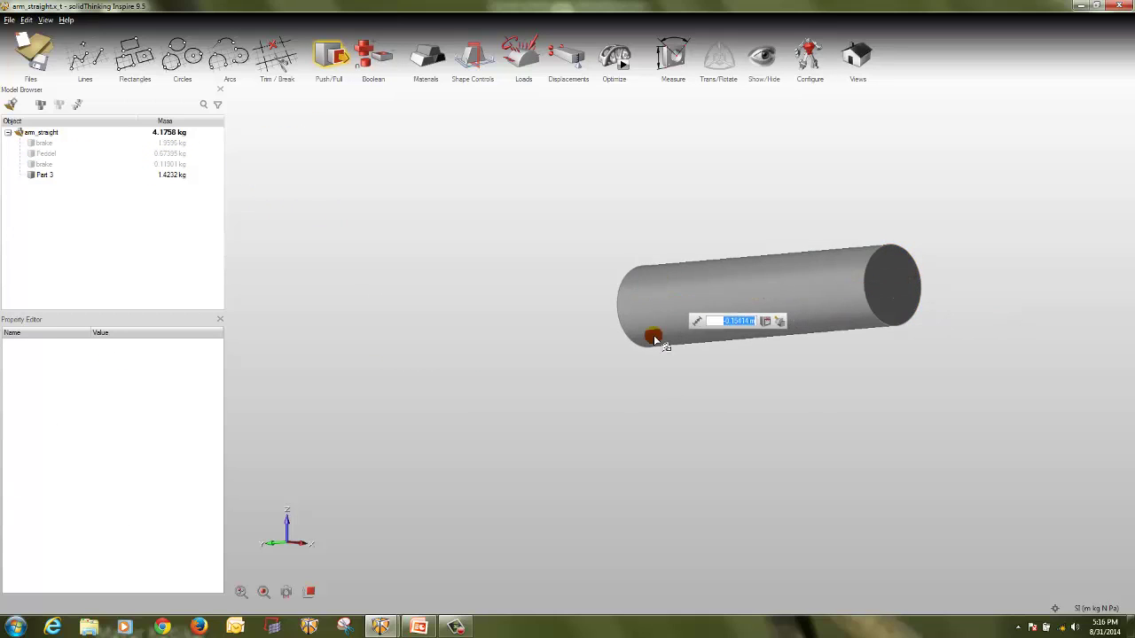
{"action": "key", "text": "Escape"}
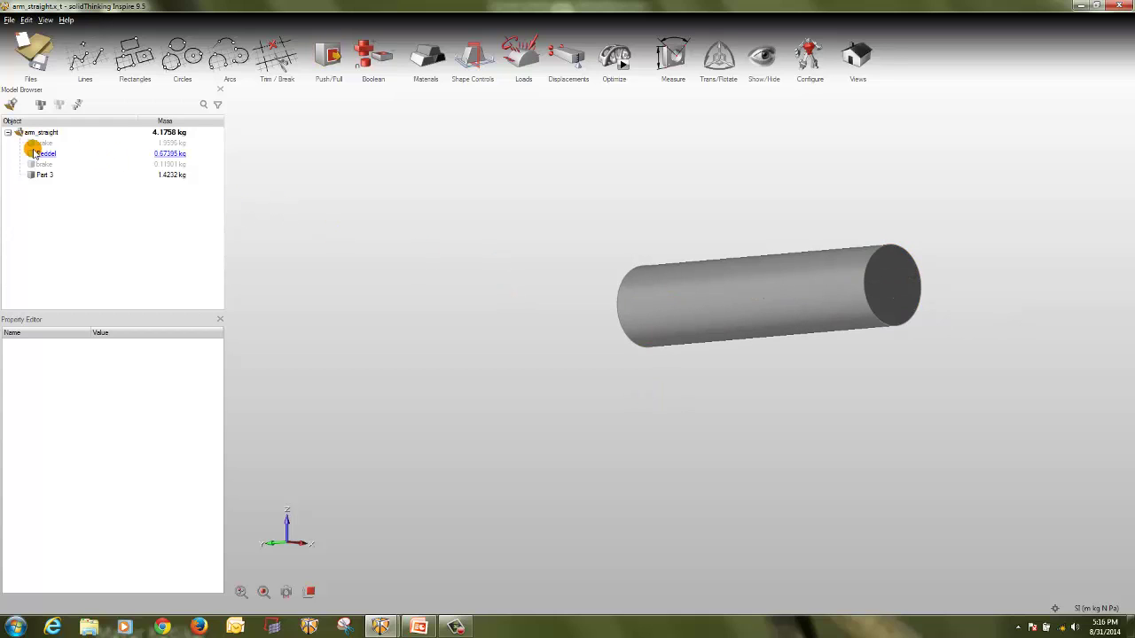
{"action": "left_click", "coordinate": [31, 142]}
{"action": "left_click", "coordinate": [635, 178]}
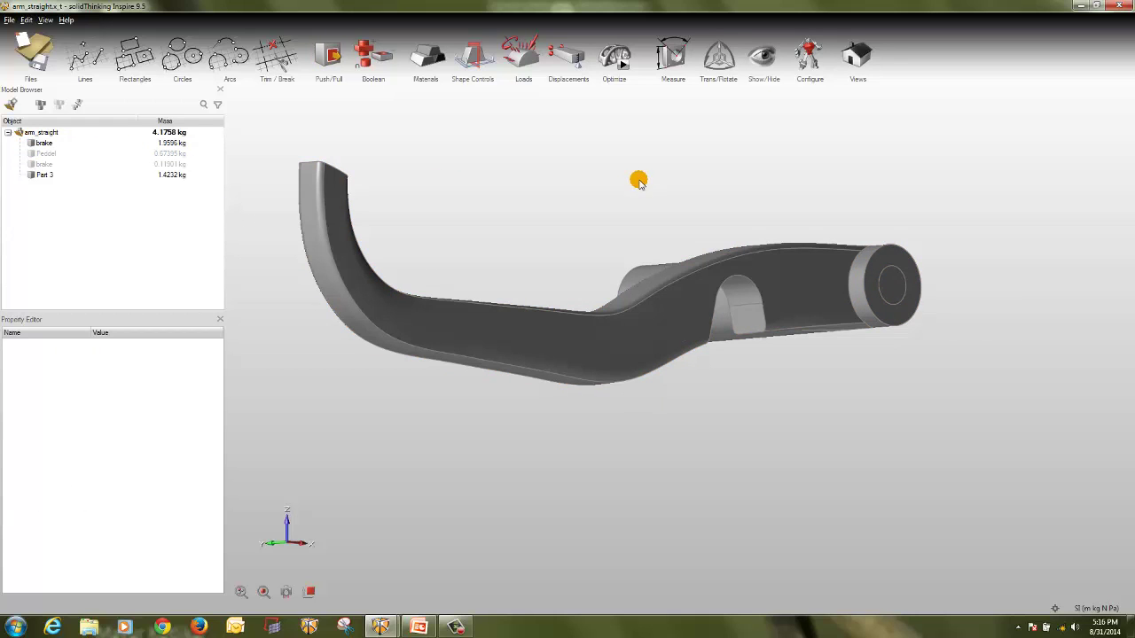
{"action": "right_click_drag", "start_coordinate": [656, 426], "coordinate": [636, 457]}
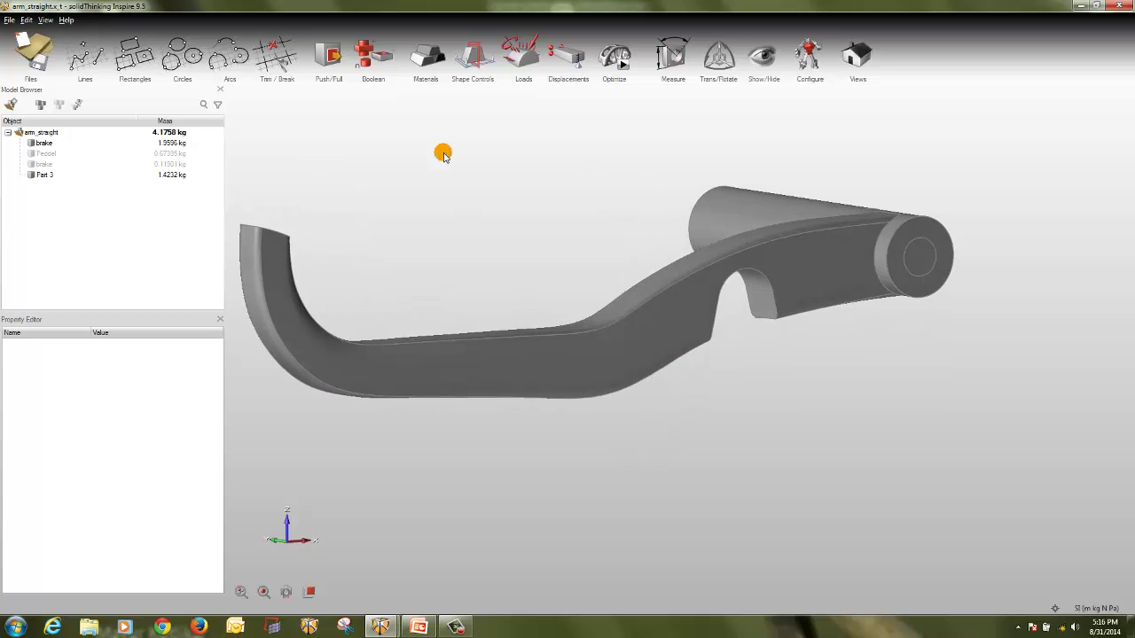
- Intersect the brake arm with the cylinder to split off the end boss as a 0.28039 kg part
{"action": "left_click", "coordinate": [363, 71]}
{"action": "left_click", "coordinate": [664, 304]}
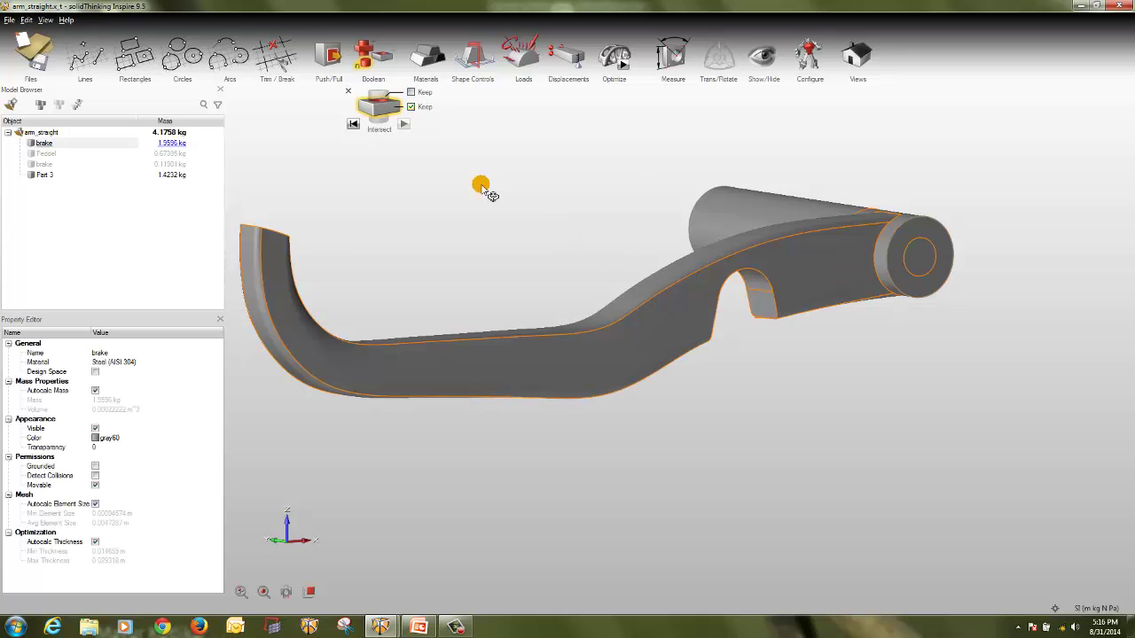
{"action": "left_click", "coordinate": [725, 196]}
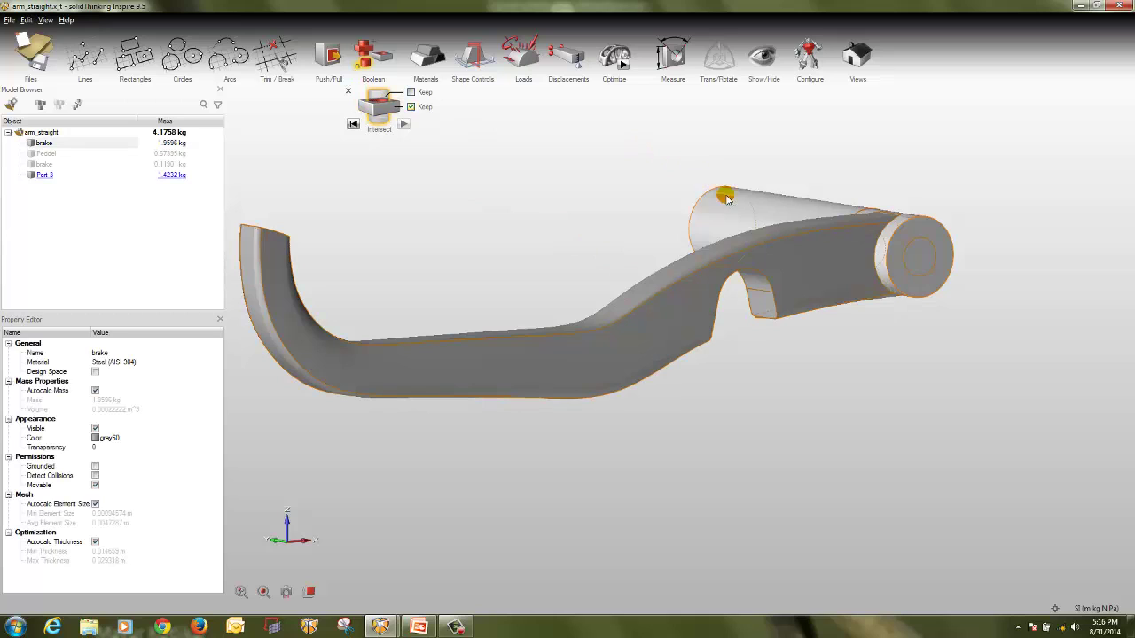
{"action": "left_click", "coordinate": [924, 452]}
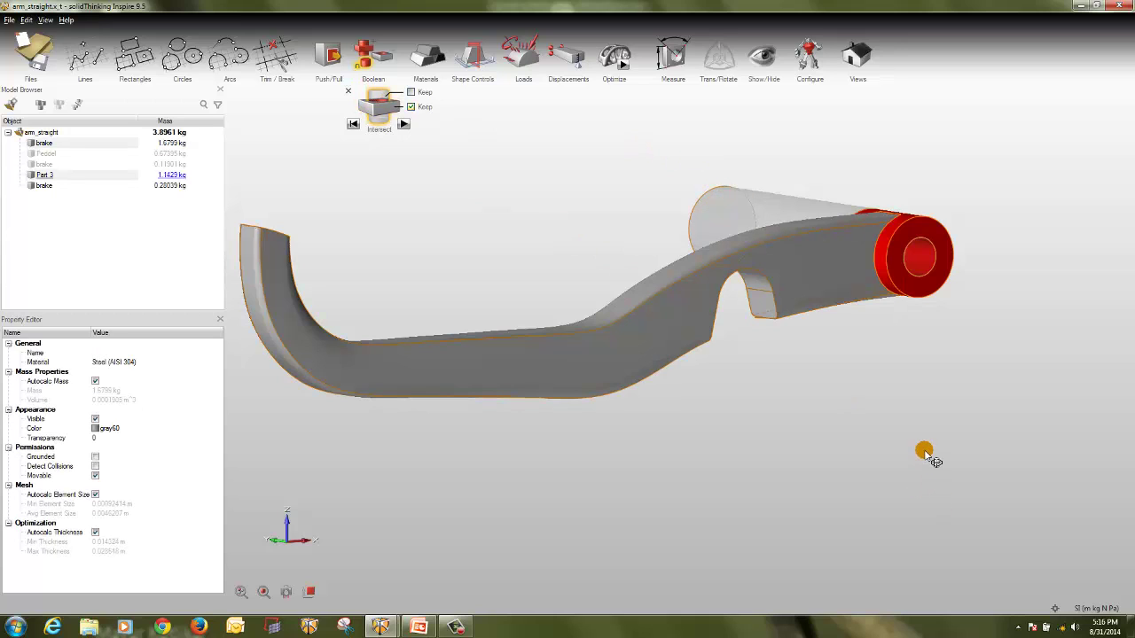
{"action": "left_click", "coordinate": [404, 125]}
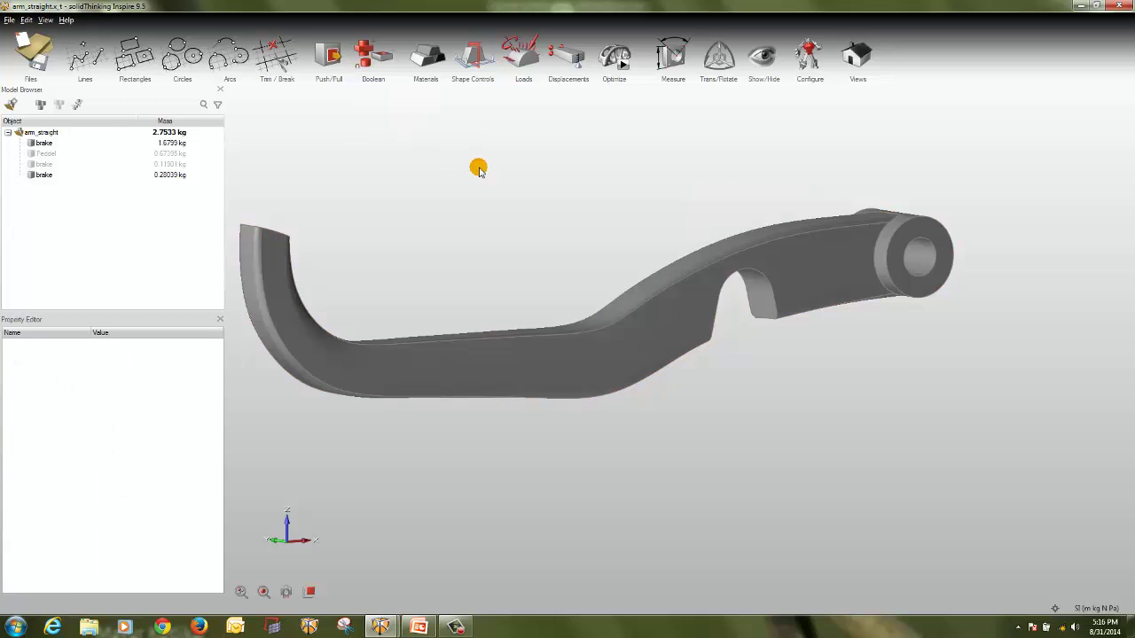
- Unhide the Peddel pedal and pivot bracket, and select the pedal, bracket and end boss together
{"action": "left_click", "coordinate": [31, 153]}
{"action": "left_click", "coordinate": [31, 164]}
{"action": "left_click", "coordinate": [798, 369]}
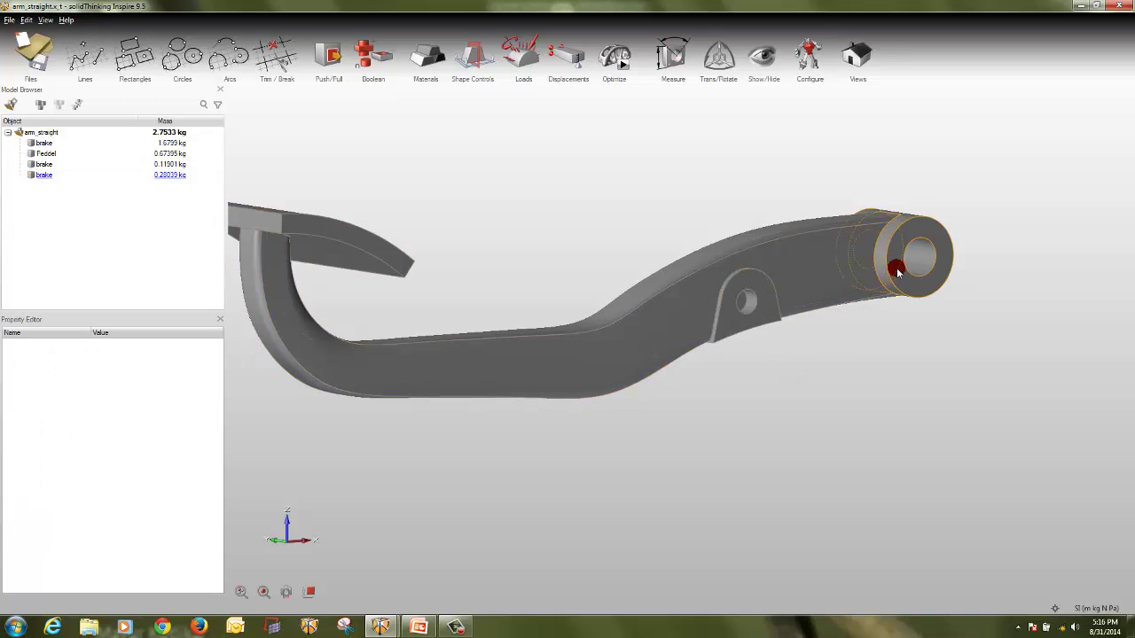
{"action": "left_click", "coordinate": [897, 273]}
{"action": "left_click", "coordinate": [747, 317], "text": "ctrl"}
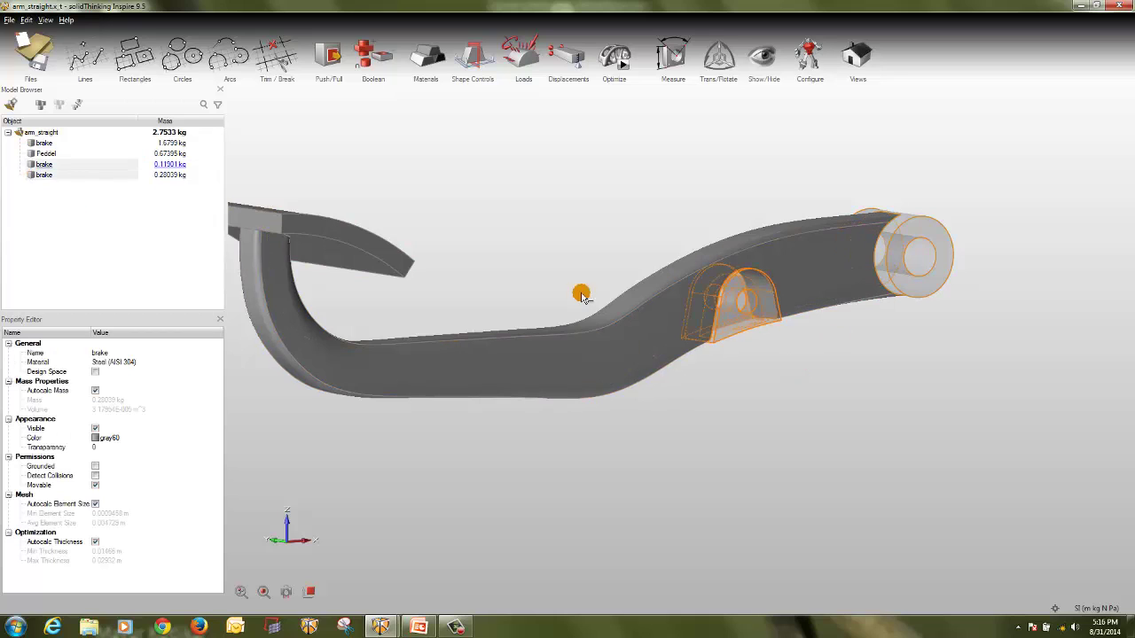
{"action": "left_click", "coordinate": [387, 249]}
{"action": "left_click", "coordinate": [788, 418]}
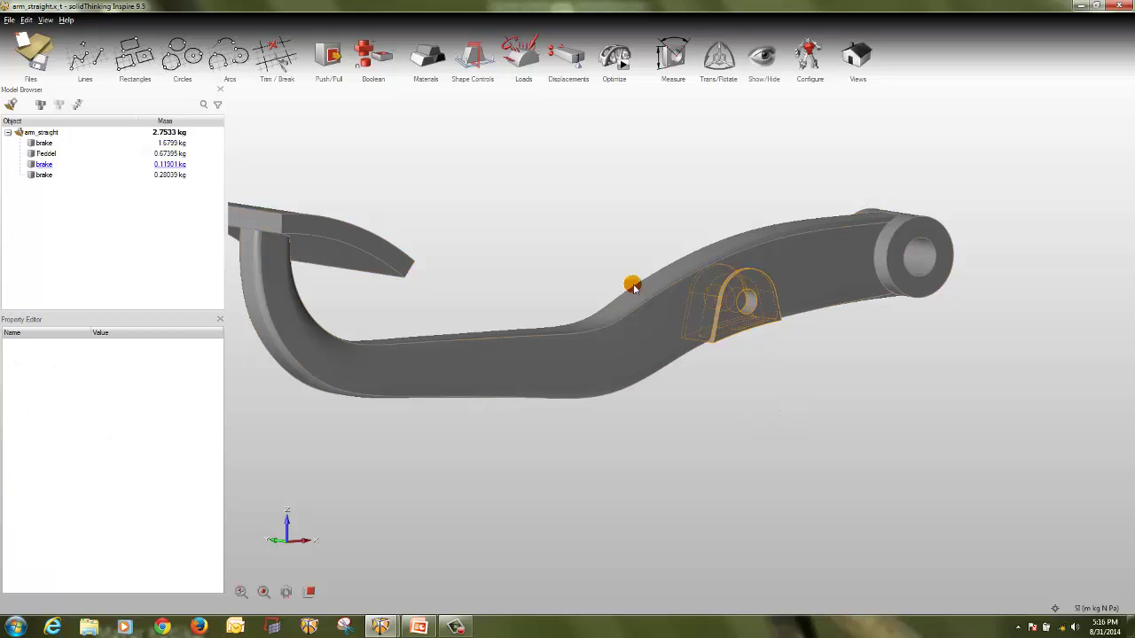
{"action": "left_click", "coordinate": [370, 254]}
{"action": "left_click", "coordinate": [736, 321], "text": "ctrl"}
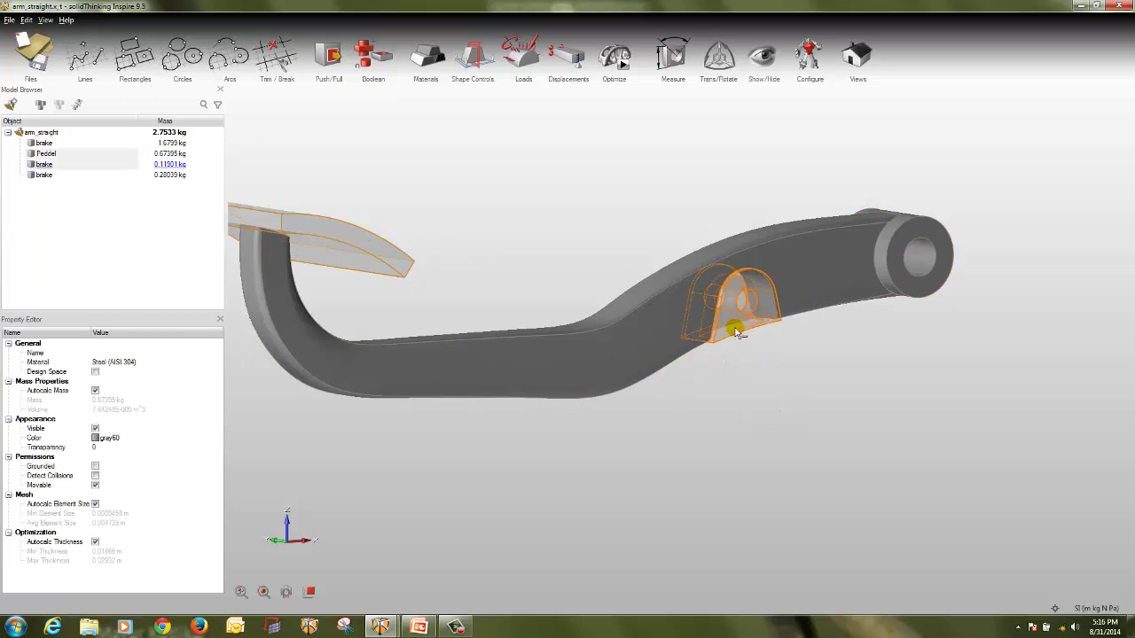
{"action": "left_click", "coordinate": [902, 253], "text": "ctrl"}
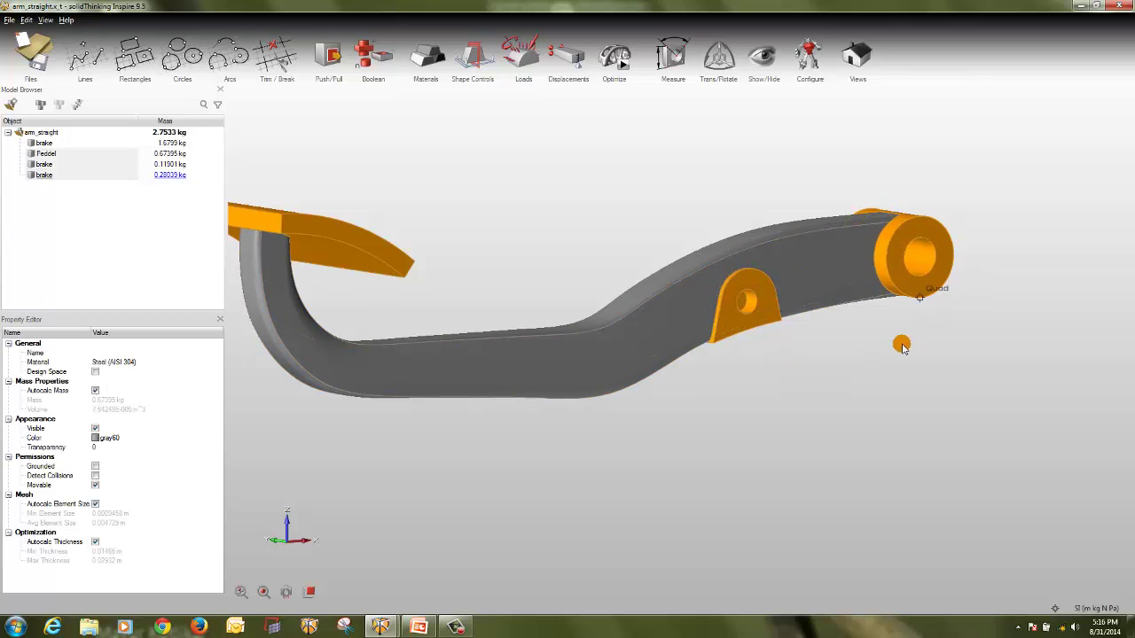
{"action": "left_click", "coordinate": [901, 346]}
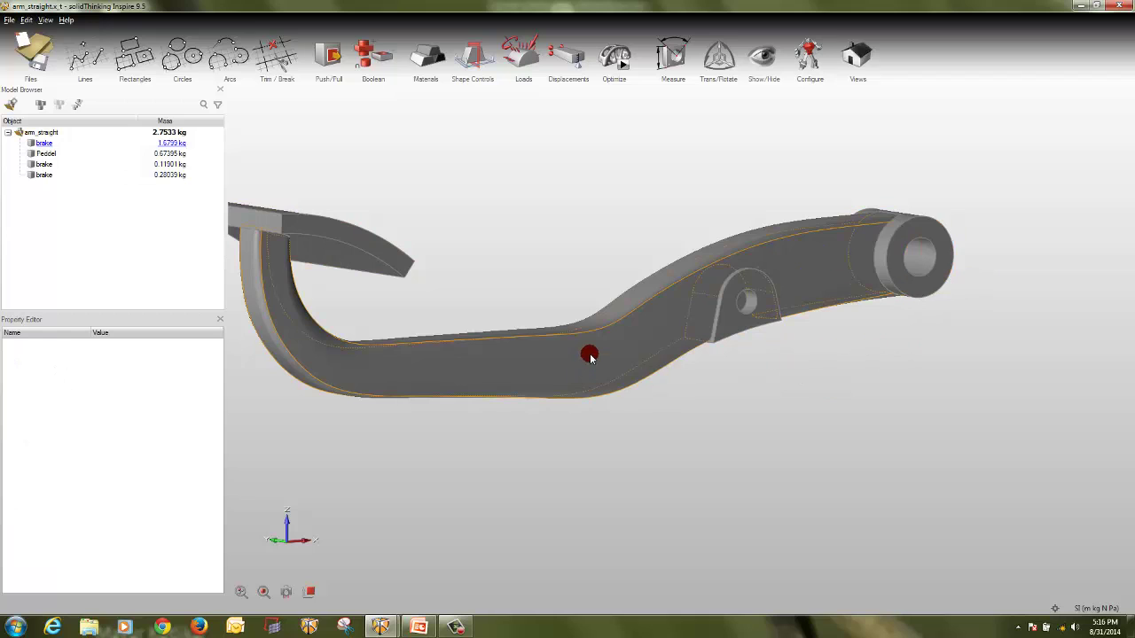
- Set the main 1.6799 kg brake arm body as the design space
{"action": "right_click", "coordinate": [590, 355]}
{"action": "left_click", "coordinate": [606, 375]}
{"action": "left_click", "coordinate": [577, 461]}
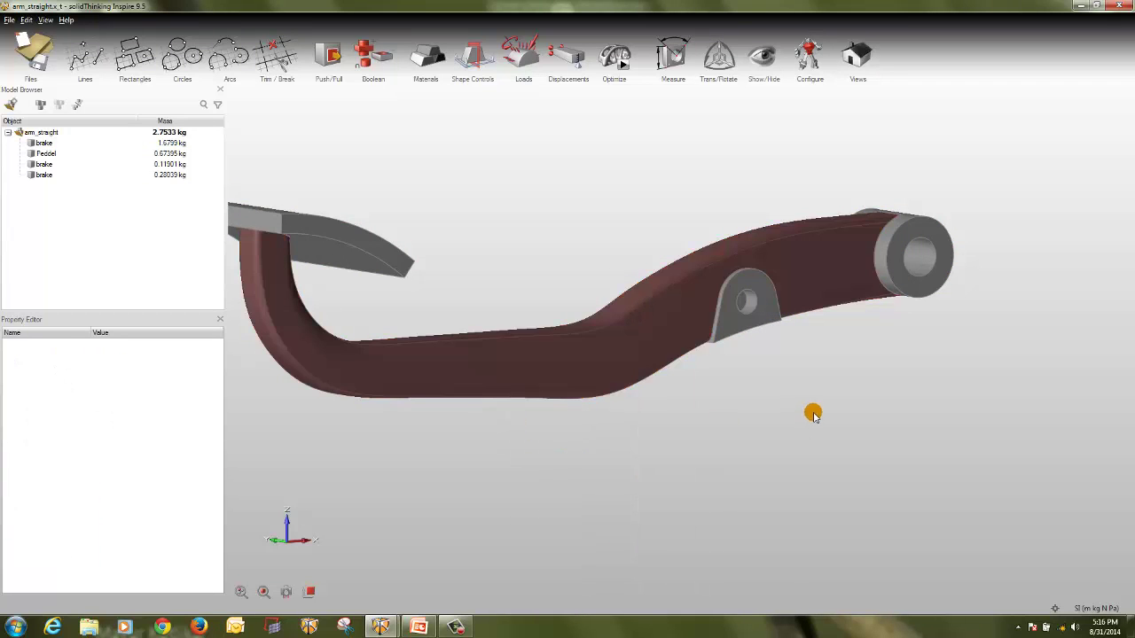
{"action": "scroll", "coordinate": [826, 377], "scroll_direction": "down", "scroll_amount": 2}
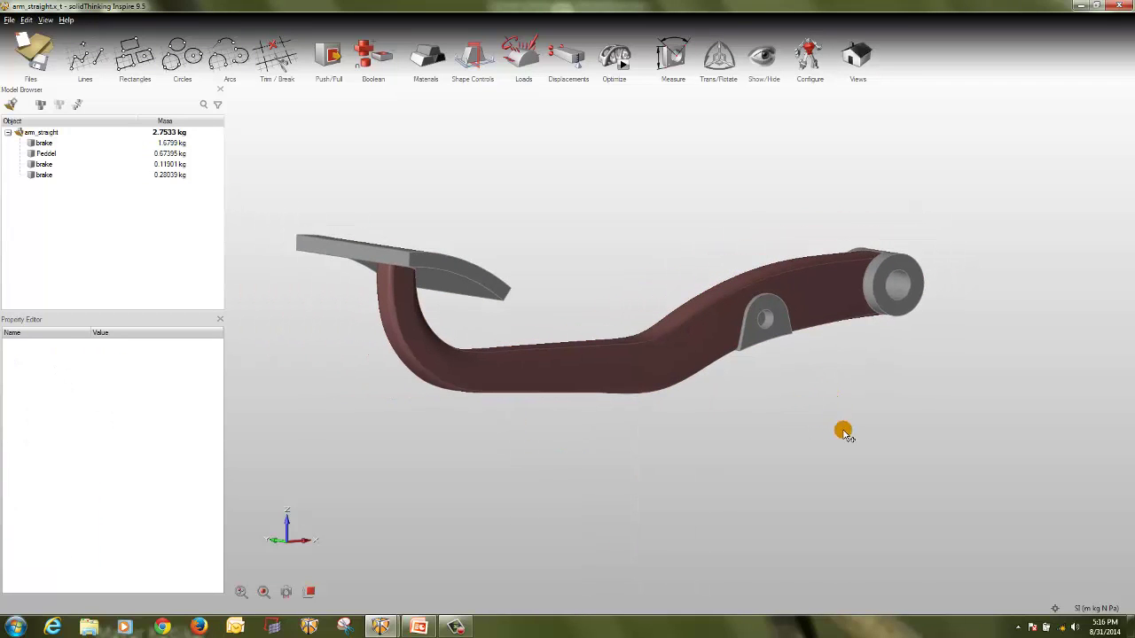
{"action": "right_click_drag", "start_coordinate": [844, 431], "coordinate": [718, 429]}
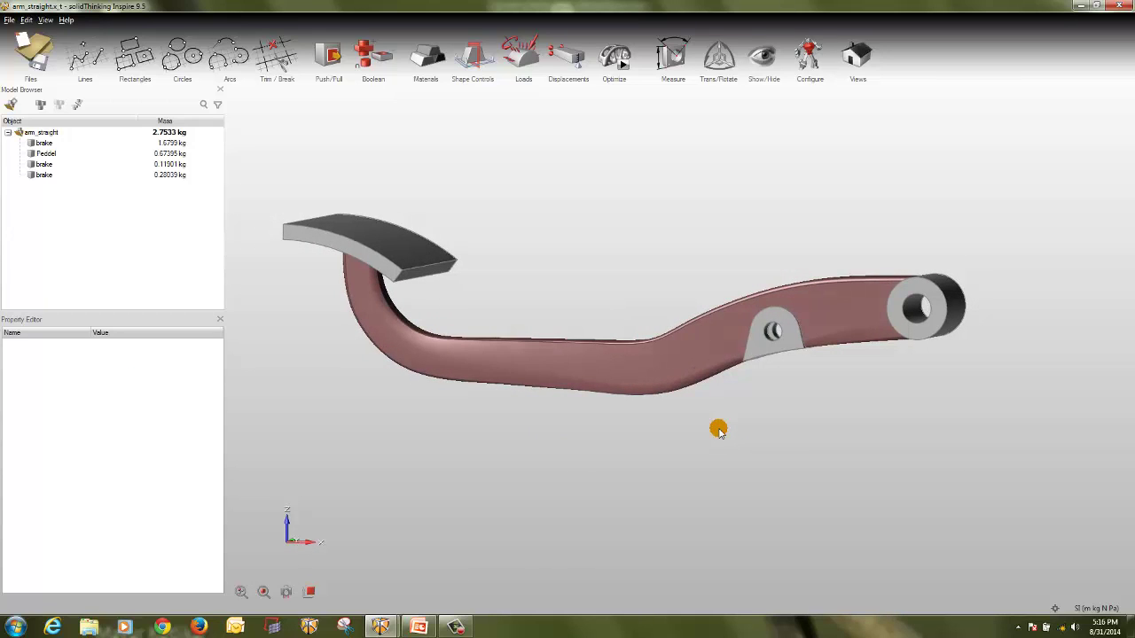